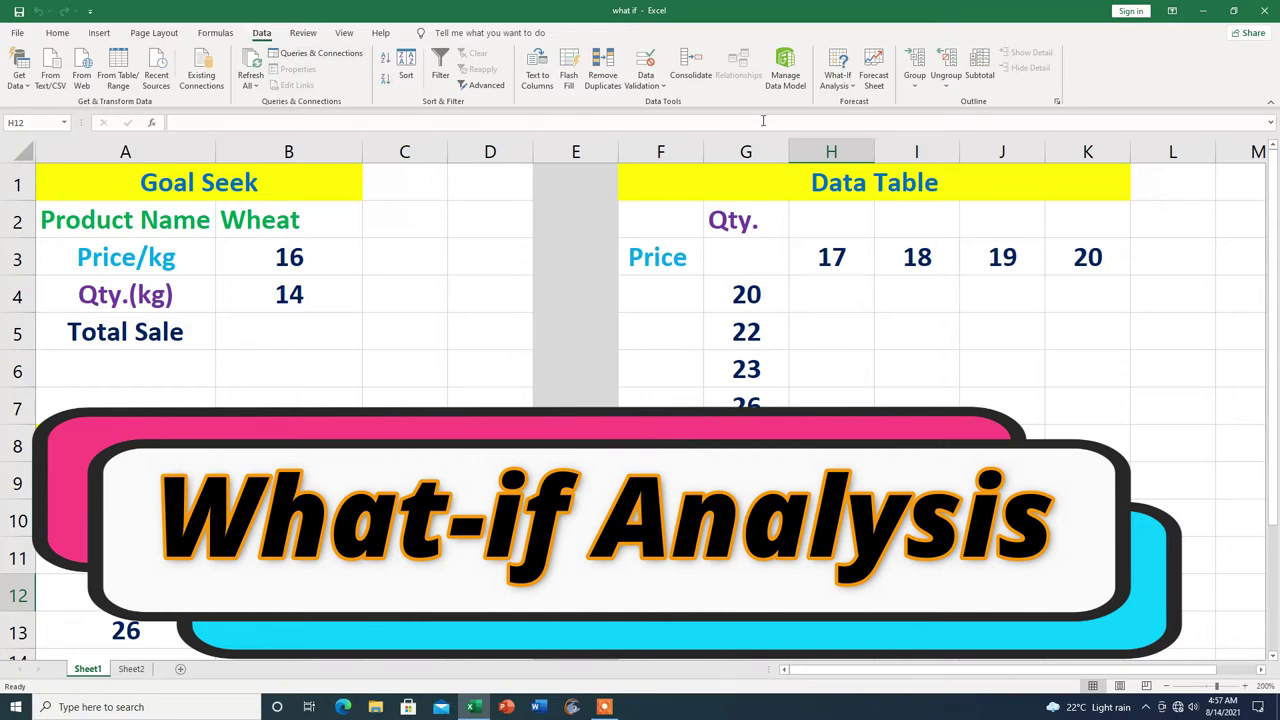
# Enter the formula =B4*B3 in Total Sale cell B5 so it shows 224
pyautogui.click(850, 88)
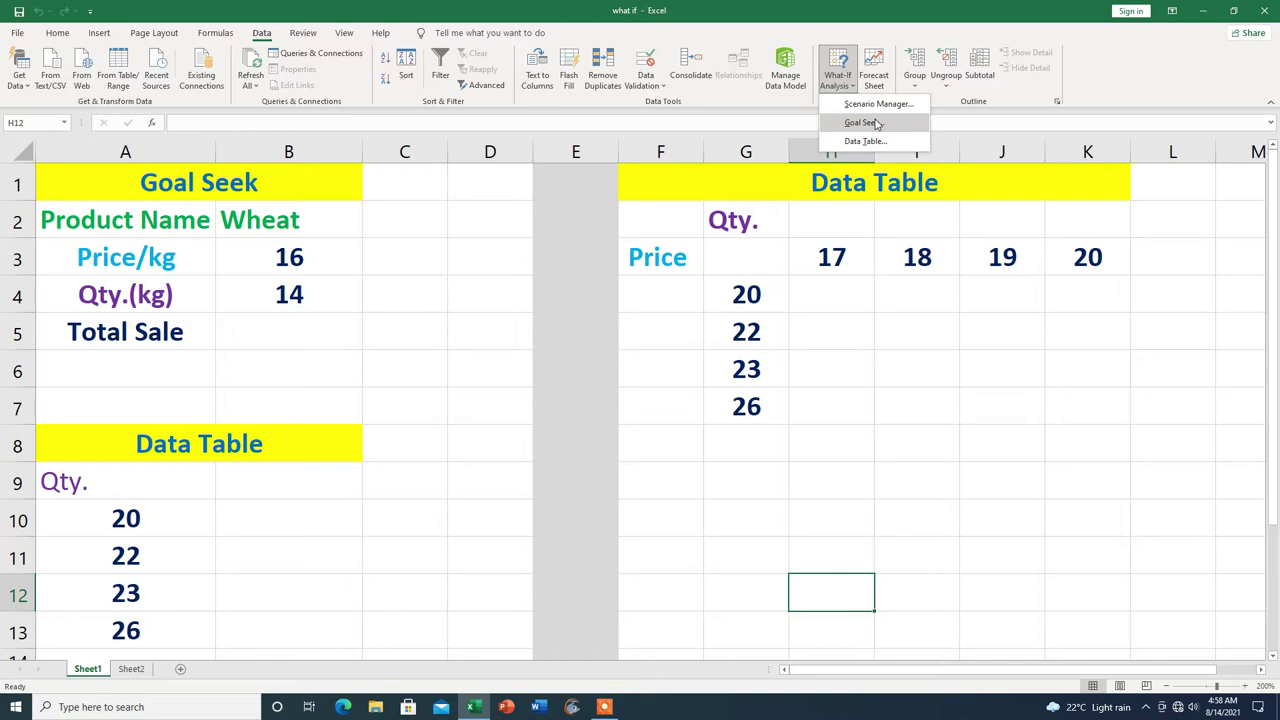
pyautogui.click(235, 345)
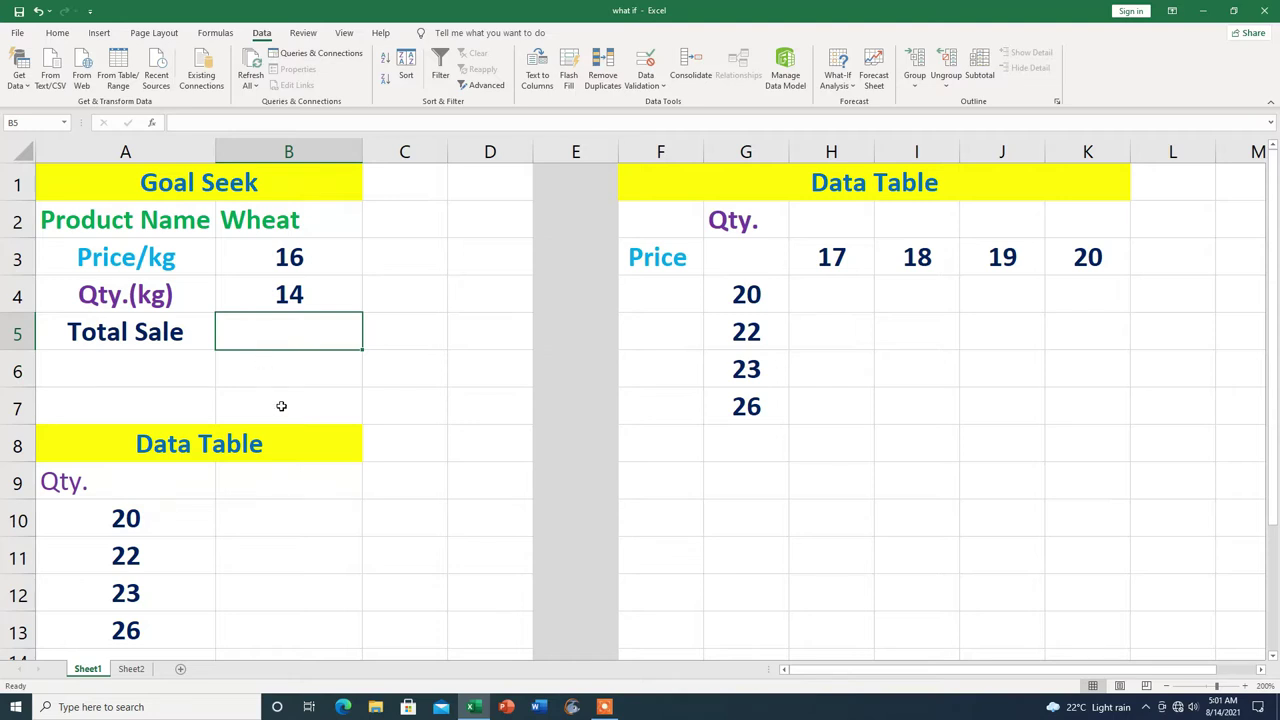
pyautogui.write('=')
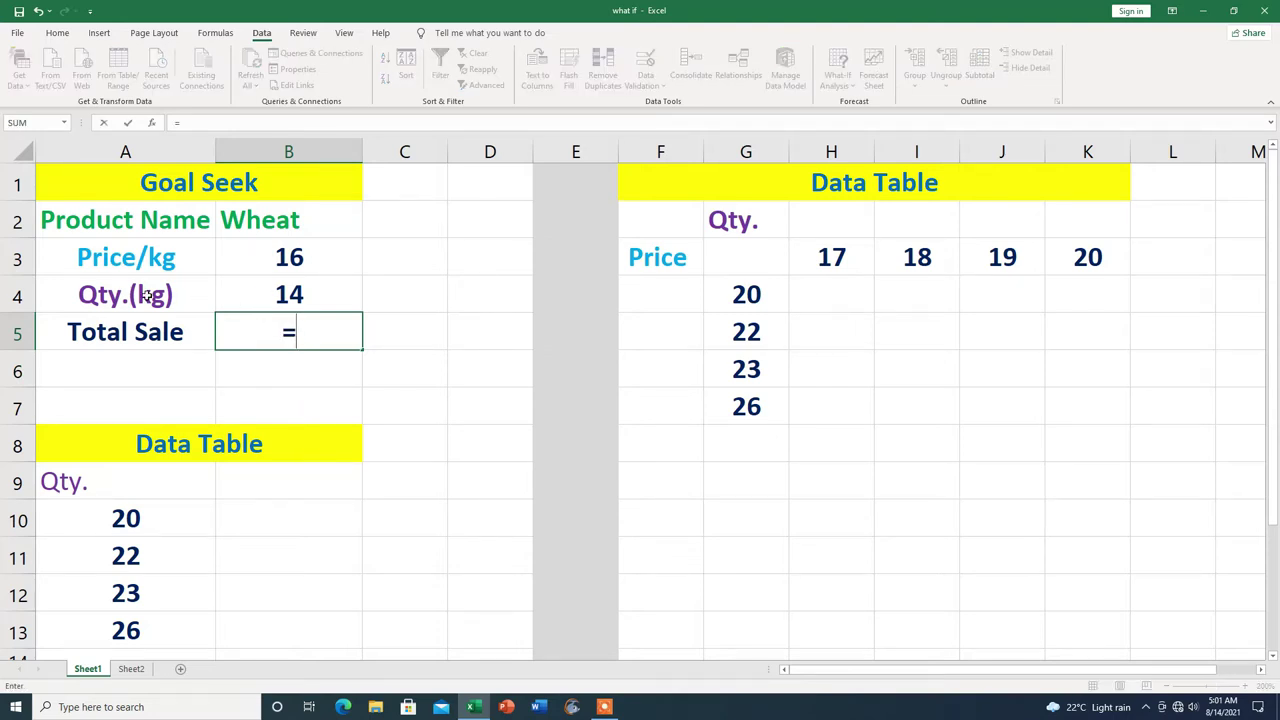
pyautogui.click(282, 294)
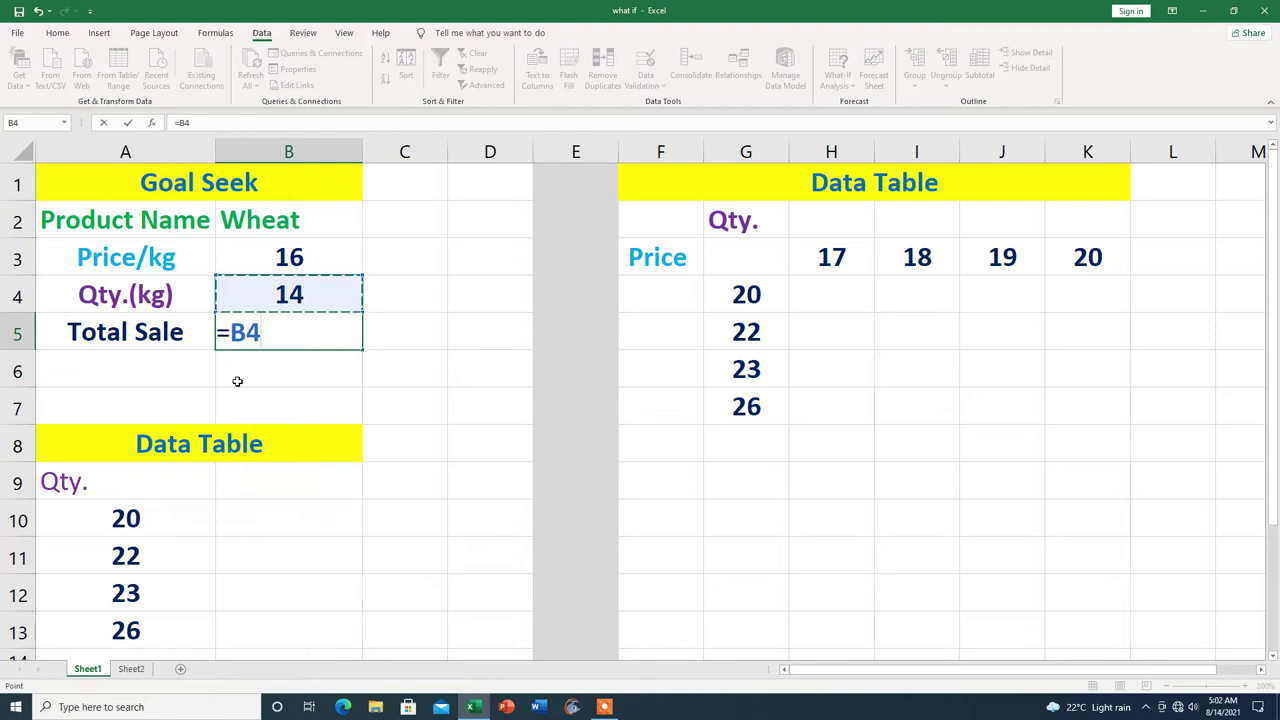
pyautogui.write('*')
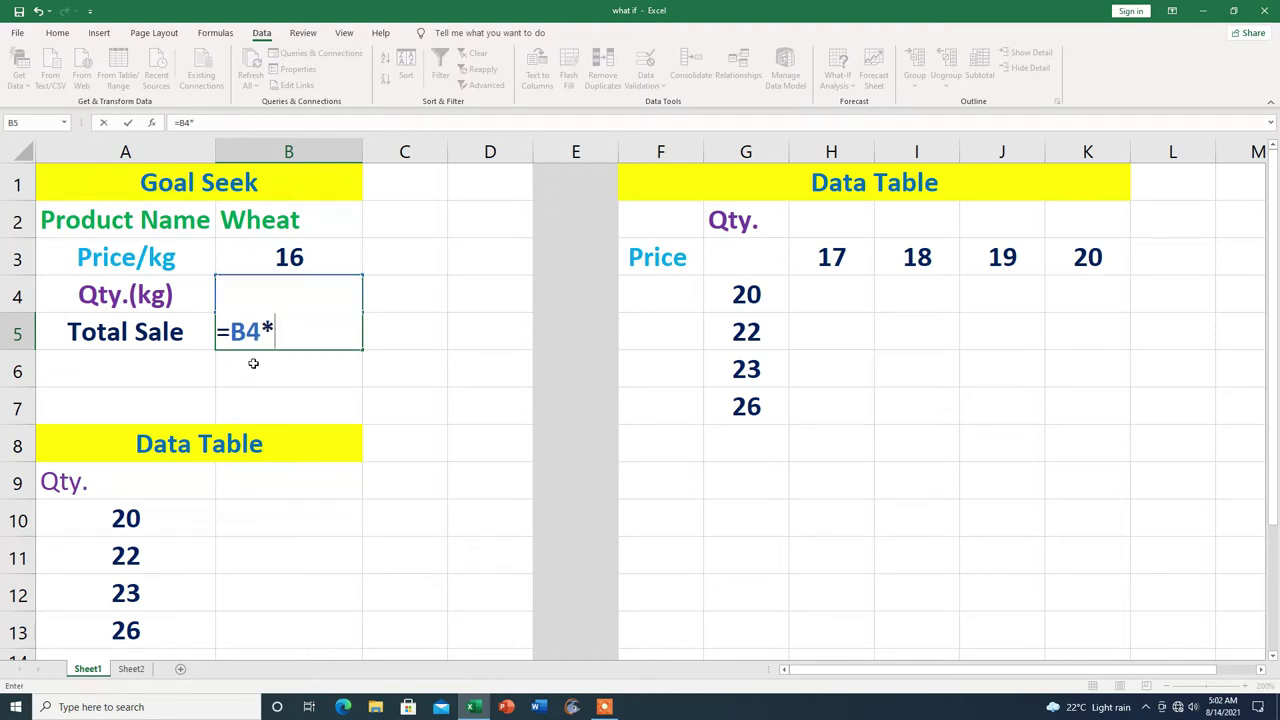
pyautogui.click(272, 256)
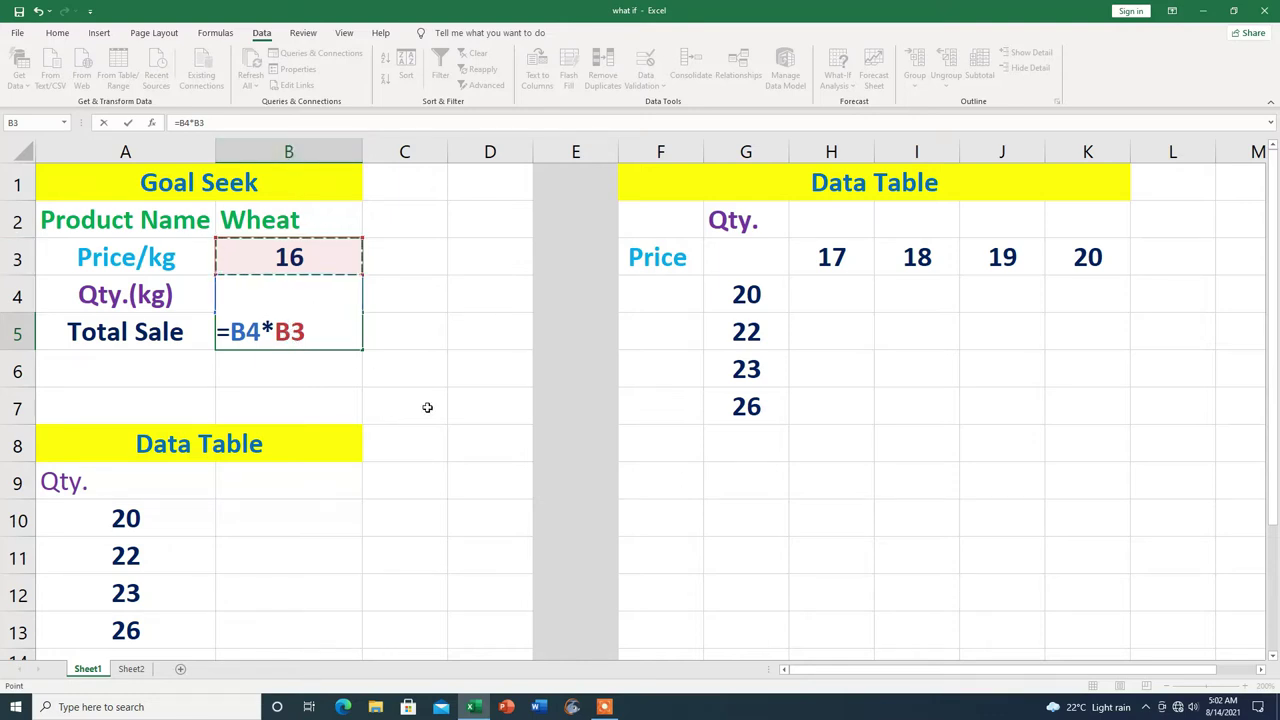
pyautogui.press('Return')
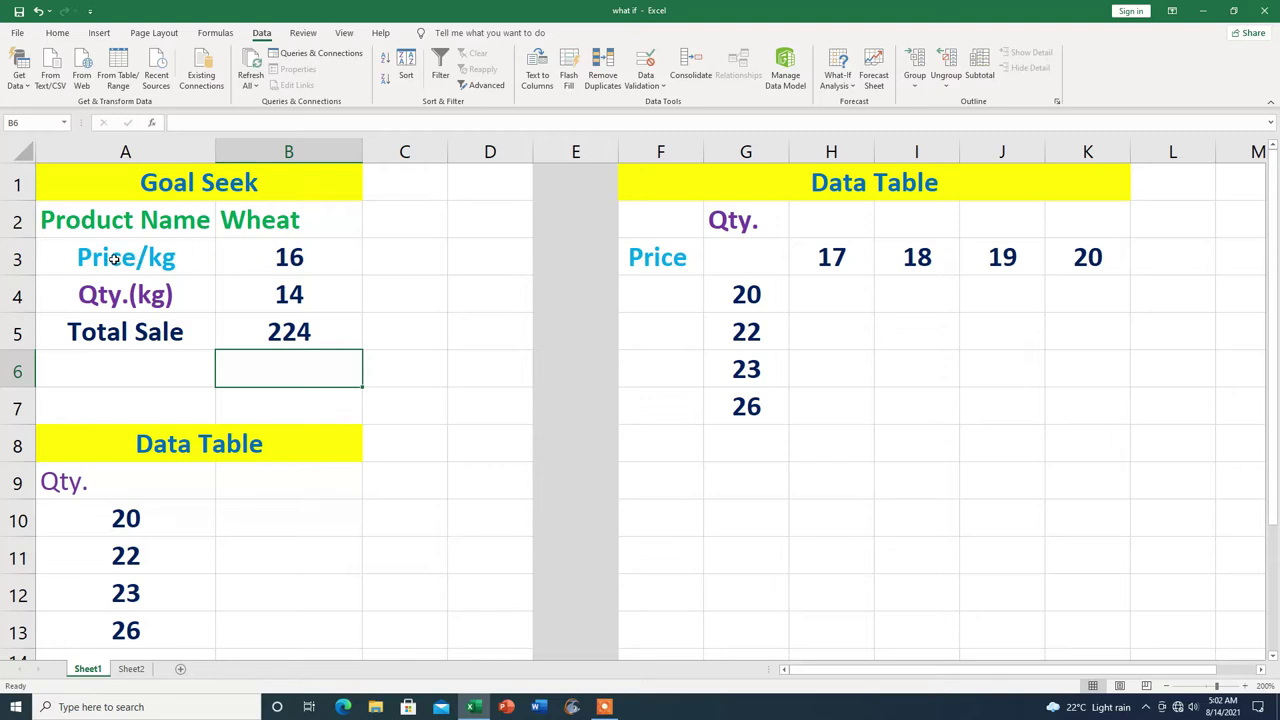
# Change the price in B3 to 17 and the quantity in B4 to 11, giving a total of 187
pyautogui.click(291, 257)
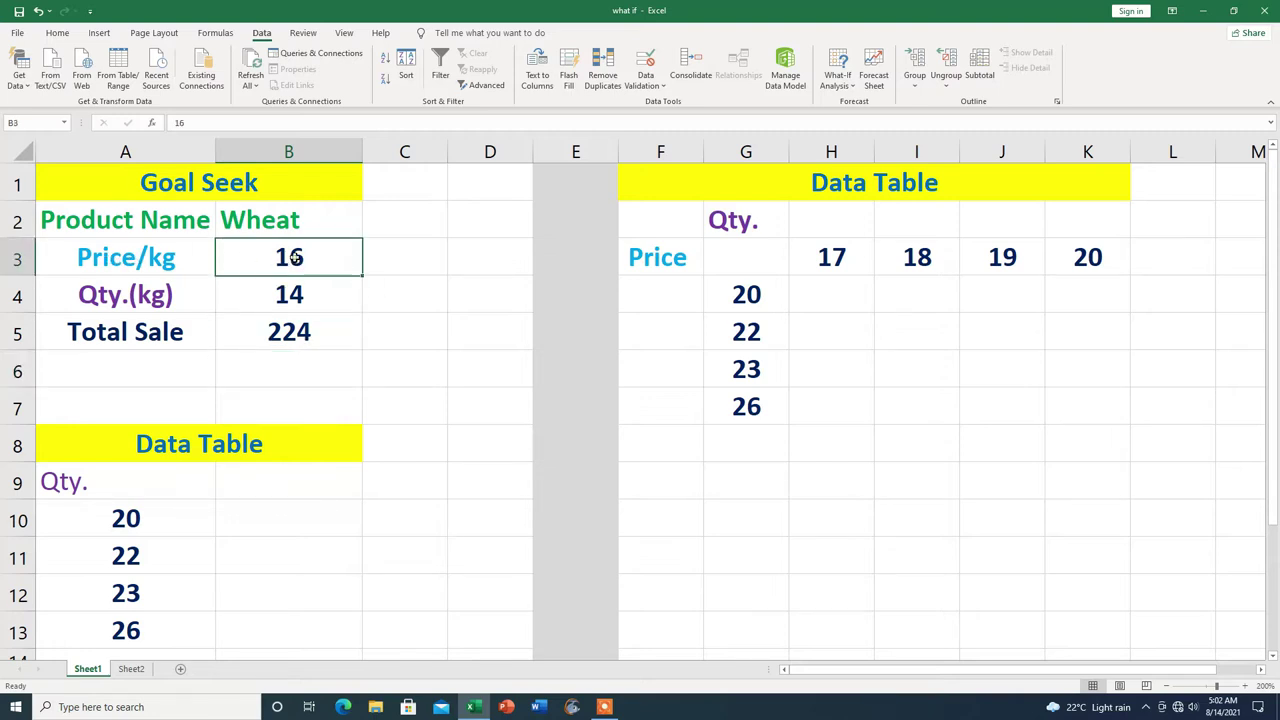
pyautogui.press('F2')
pyautogui.press('BackSpace')
pyautogui.write('7')
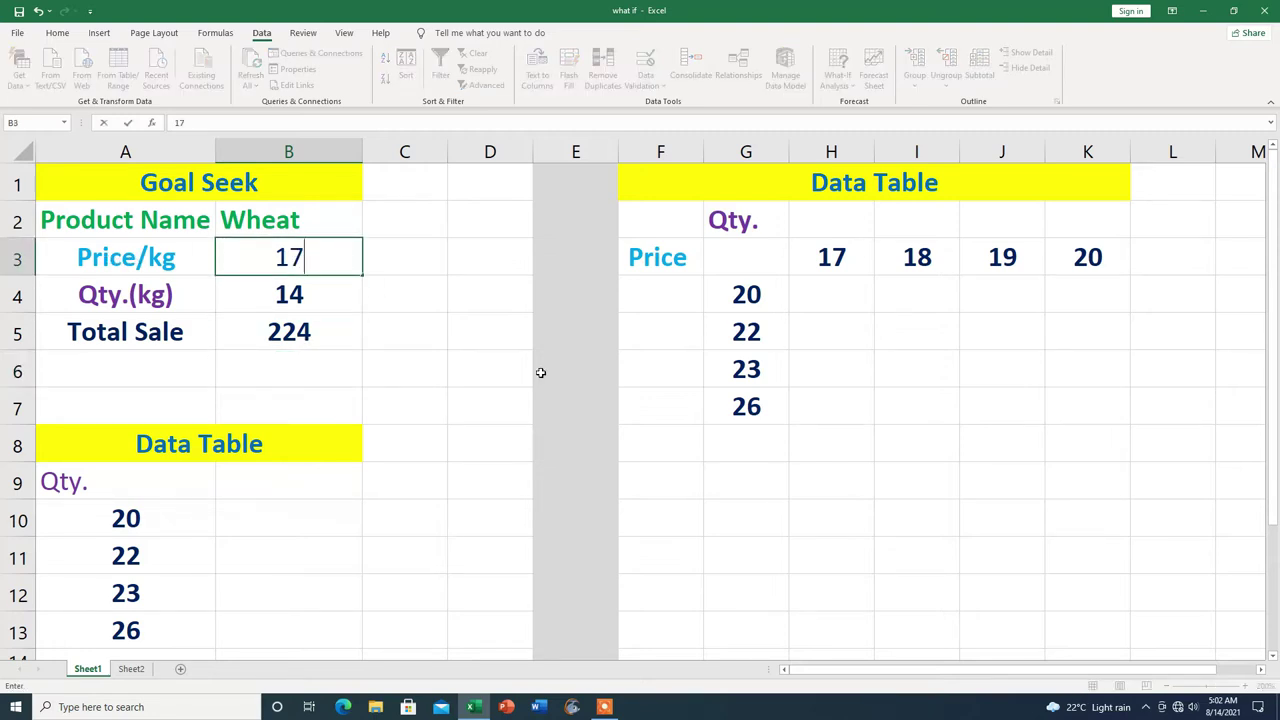
pyautogui.press('Return')
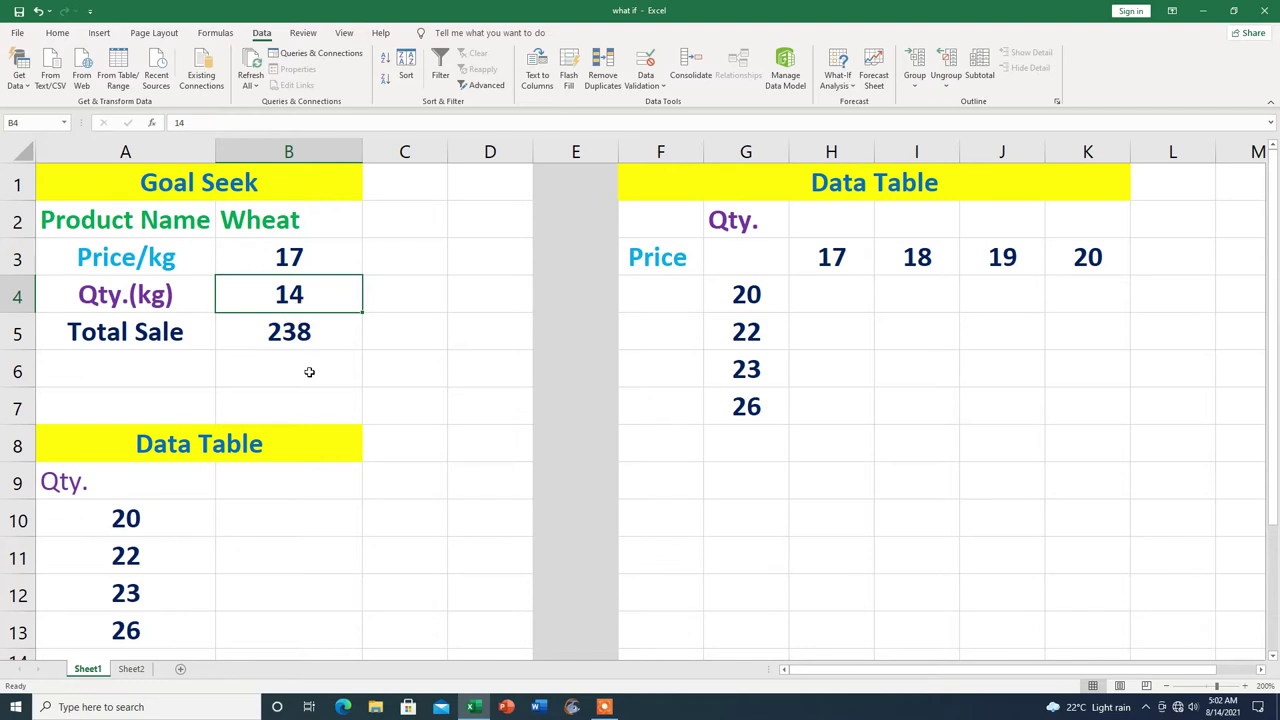
pyautogui.write('11')
pyautogui.press('Return')
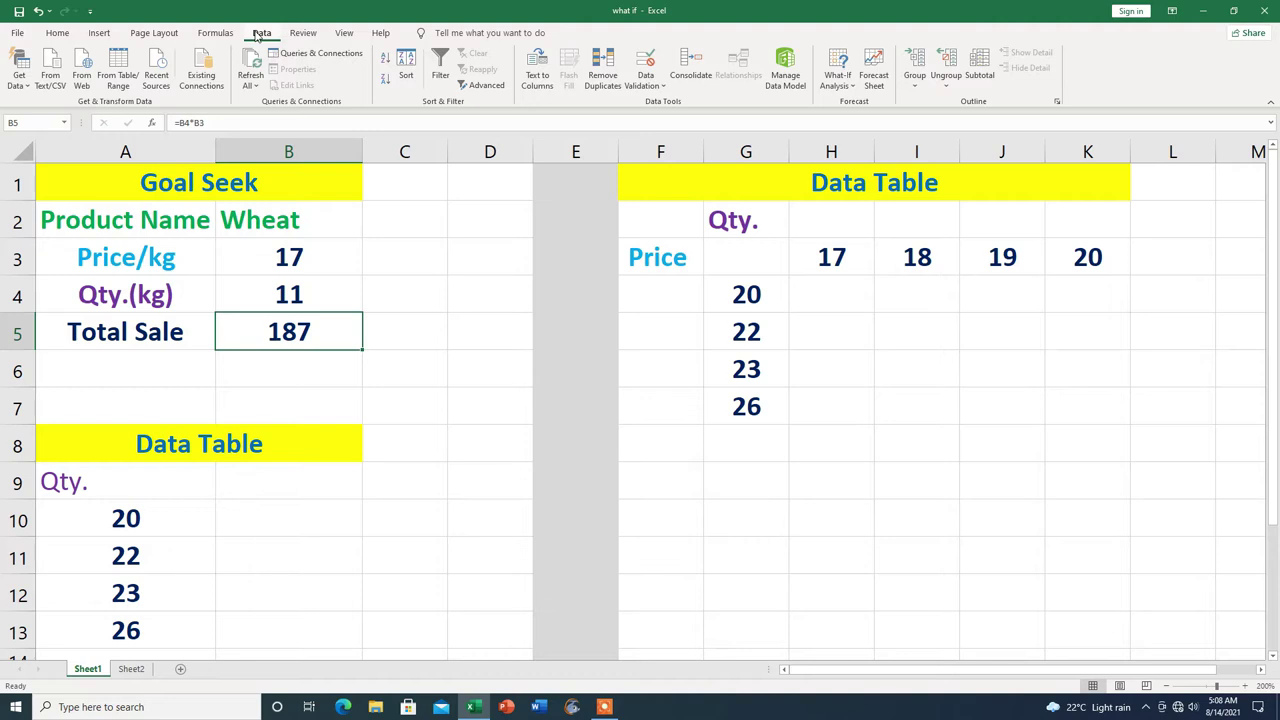
# Goal Seek Total Sale B5 to 200 by changing price B3, yielding 18.181818
pyautogui.click(853, 89)
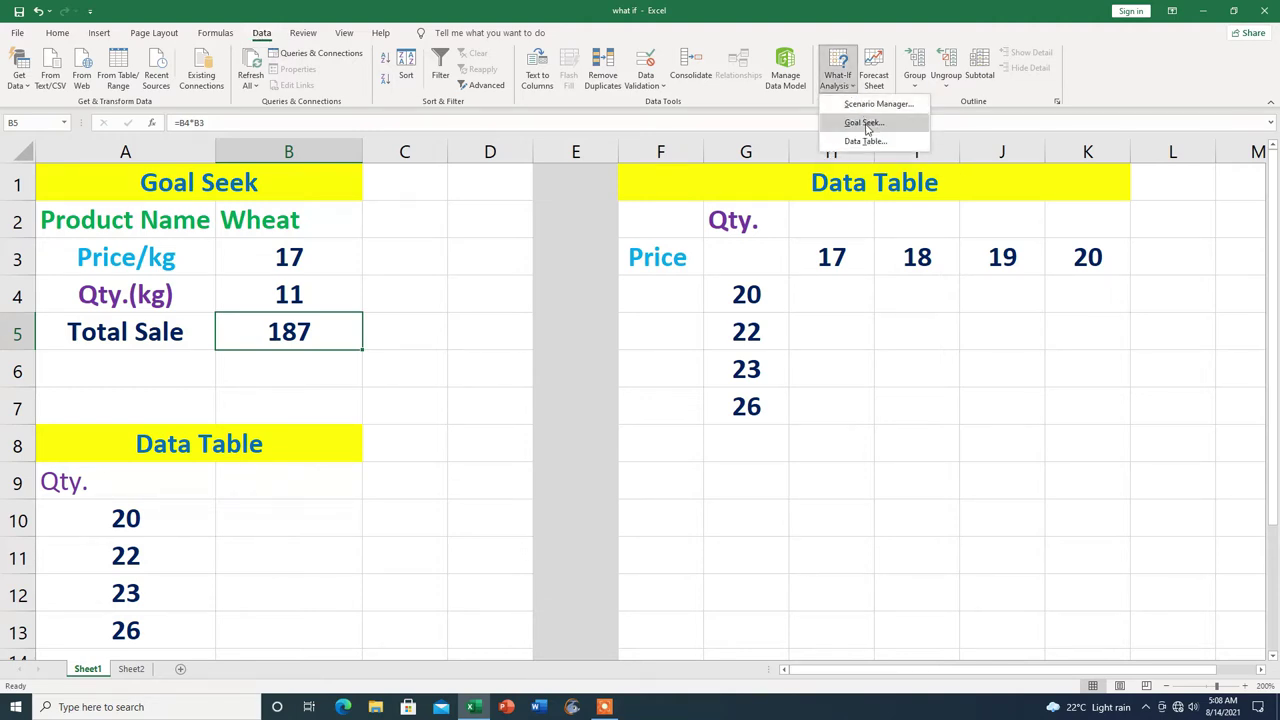
pyautogui.click(866, 125)
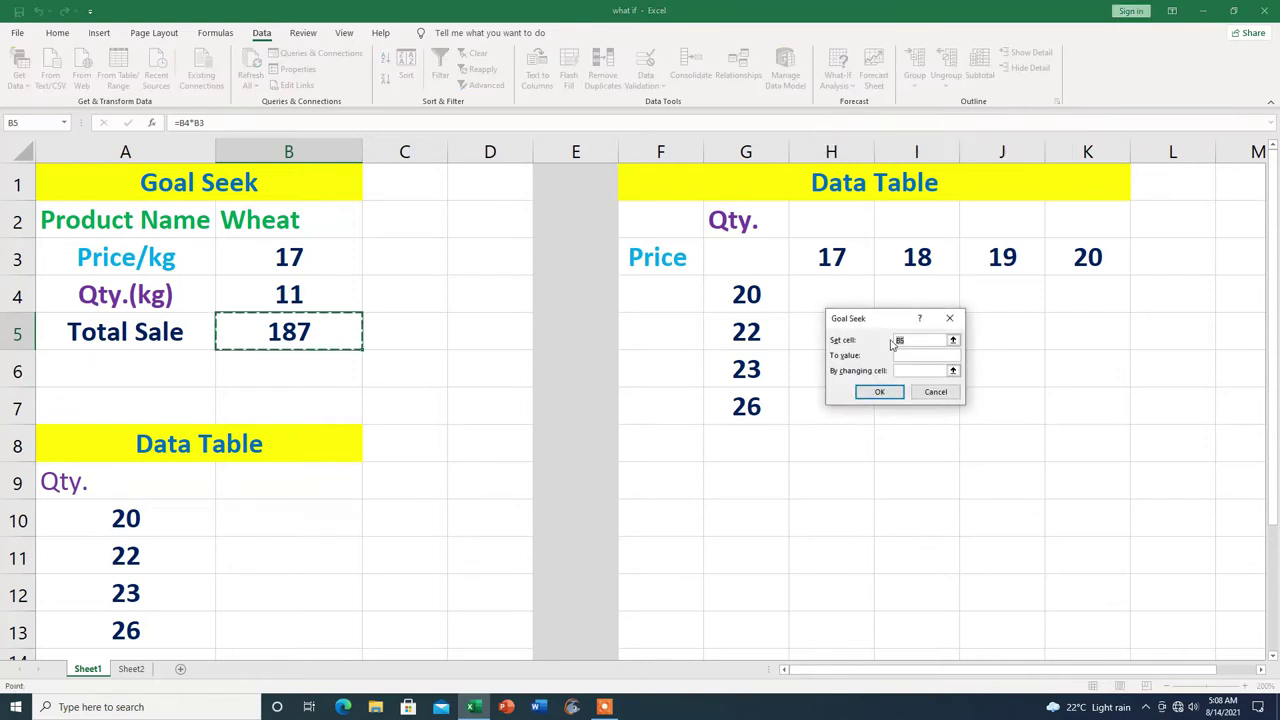
pyautogui.moveTo(897, 323); pyautogui.dragTo(580, 310)
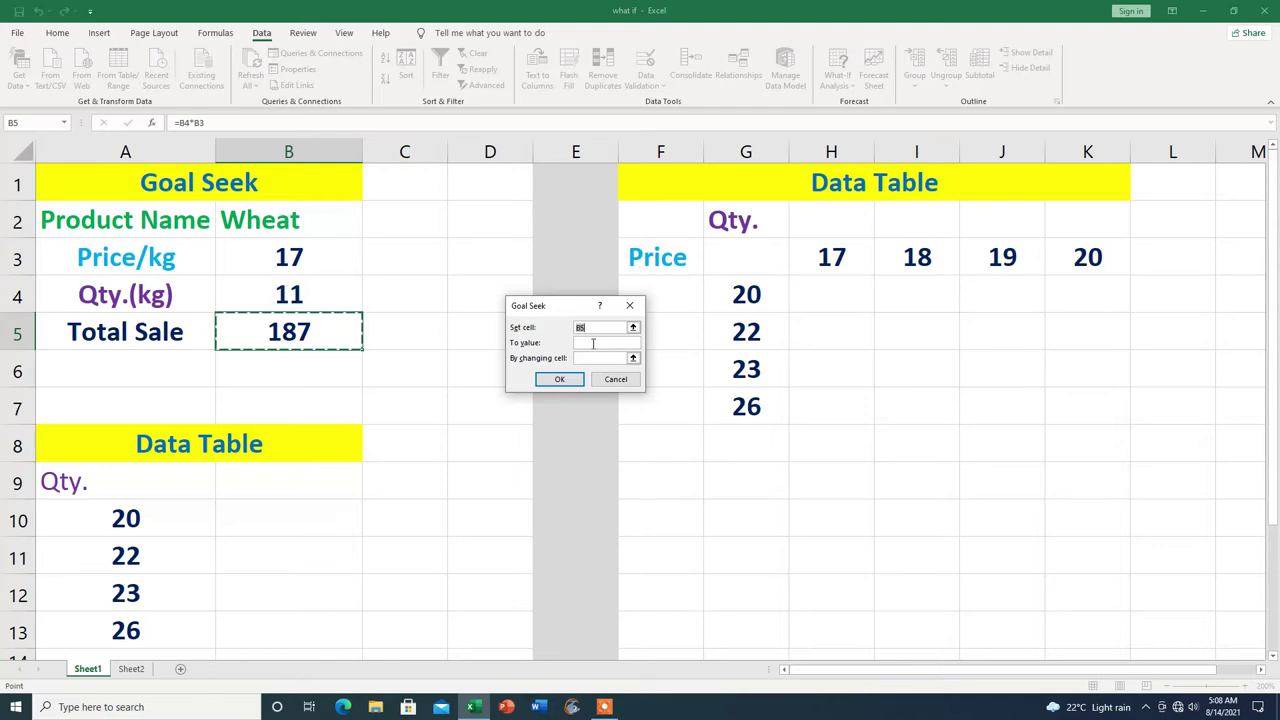
pyautogui.click(593, 343)
pyautogui.write('200')
pyautogui.click(289, 259)
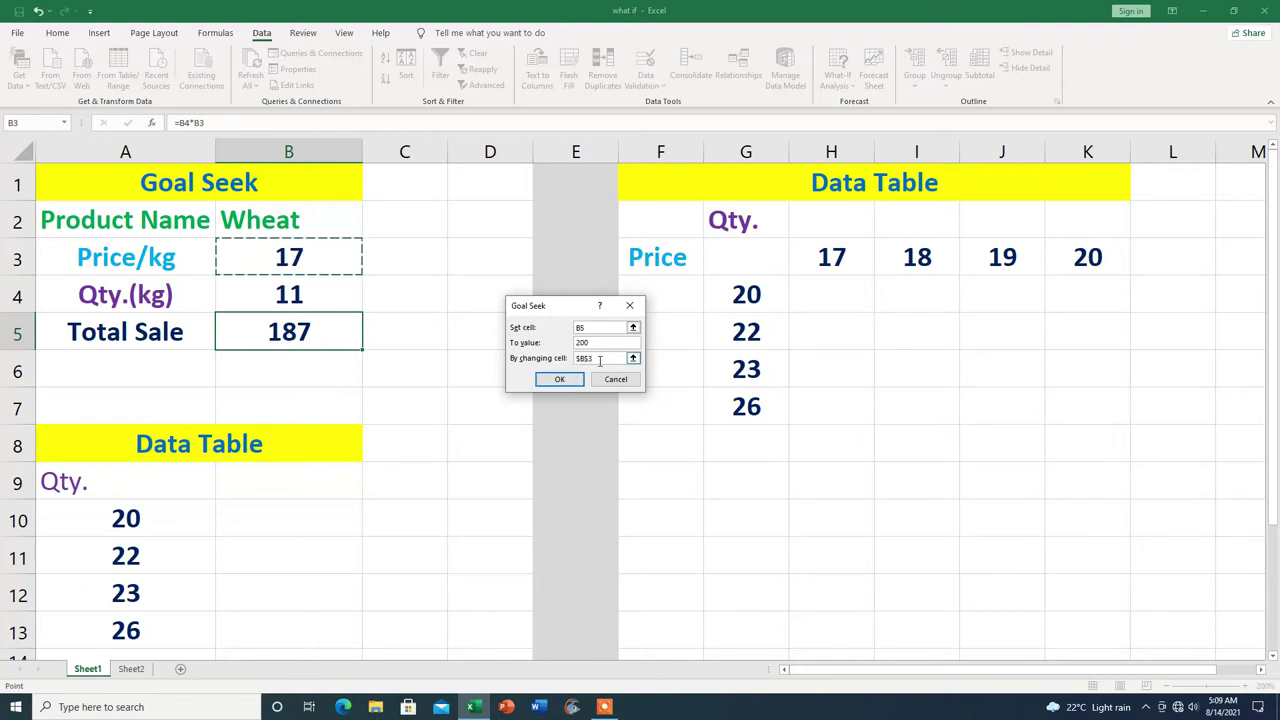
pyautogui.click(569, 380)
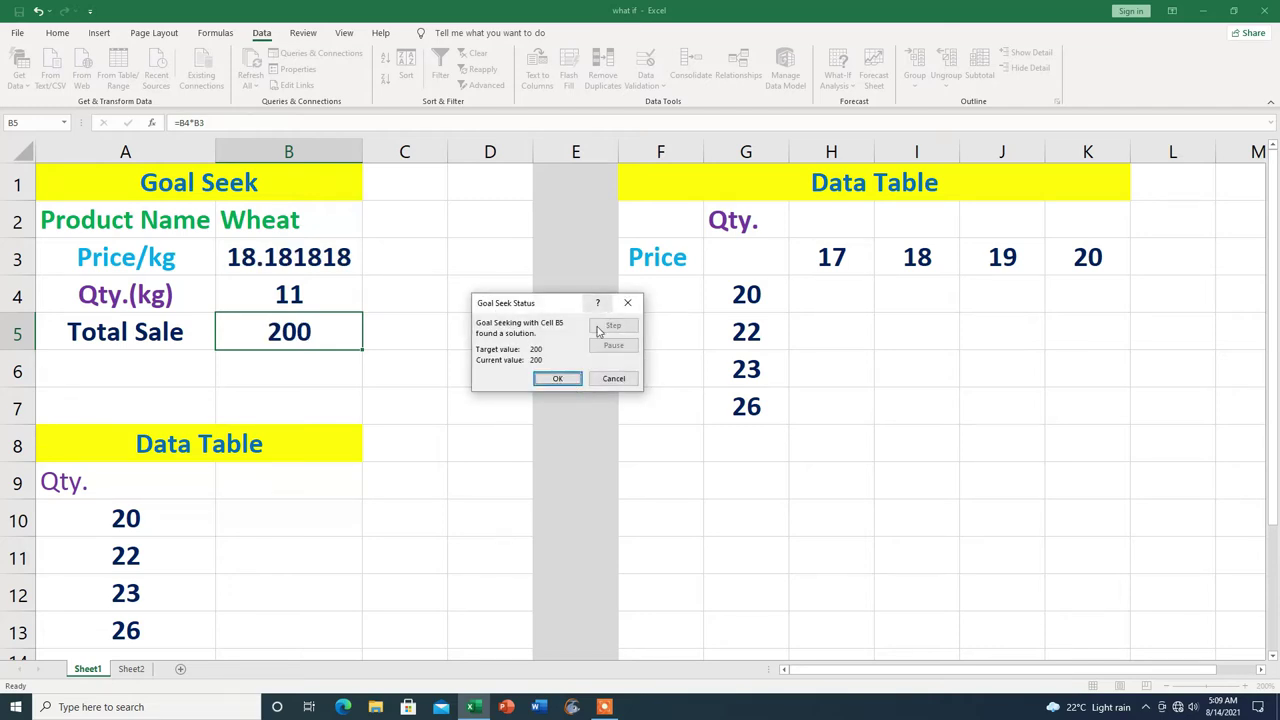
# Accept the price result, then Goal Seek B5 to 300 by changing quantity B4
pyautogui.click(558, 379)
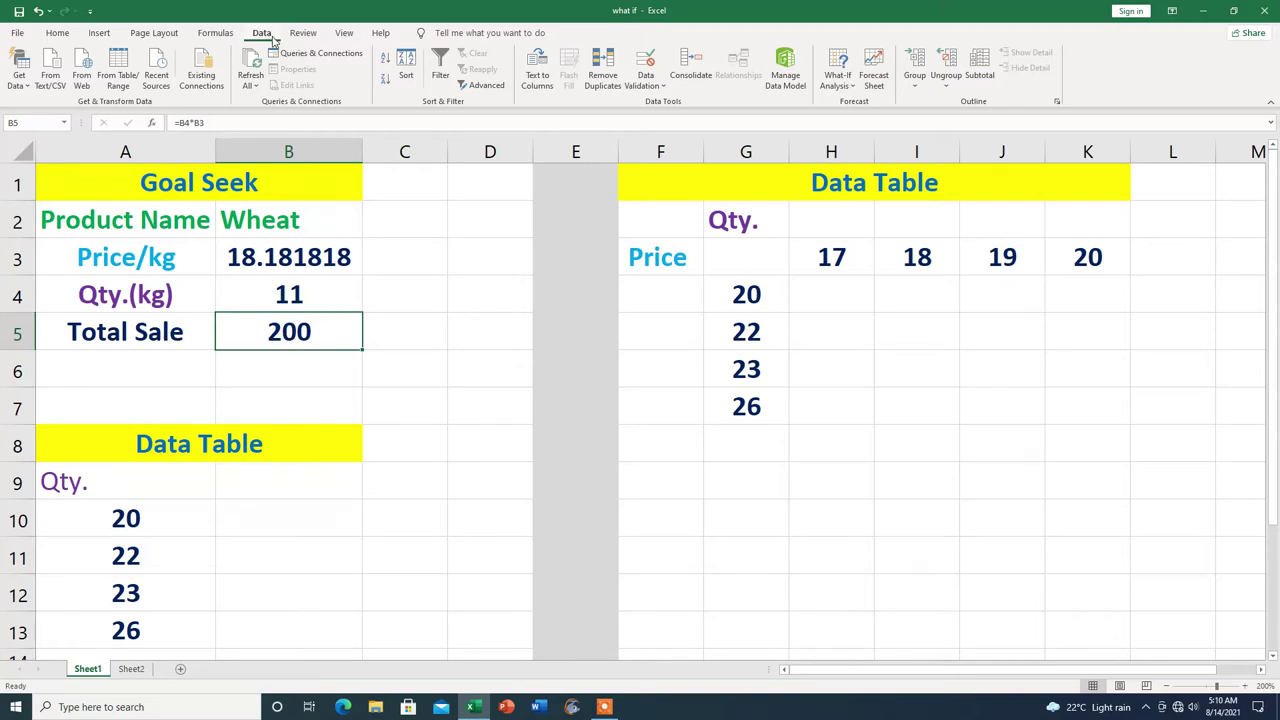
pyautogui.click(854, 90)
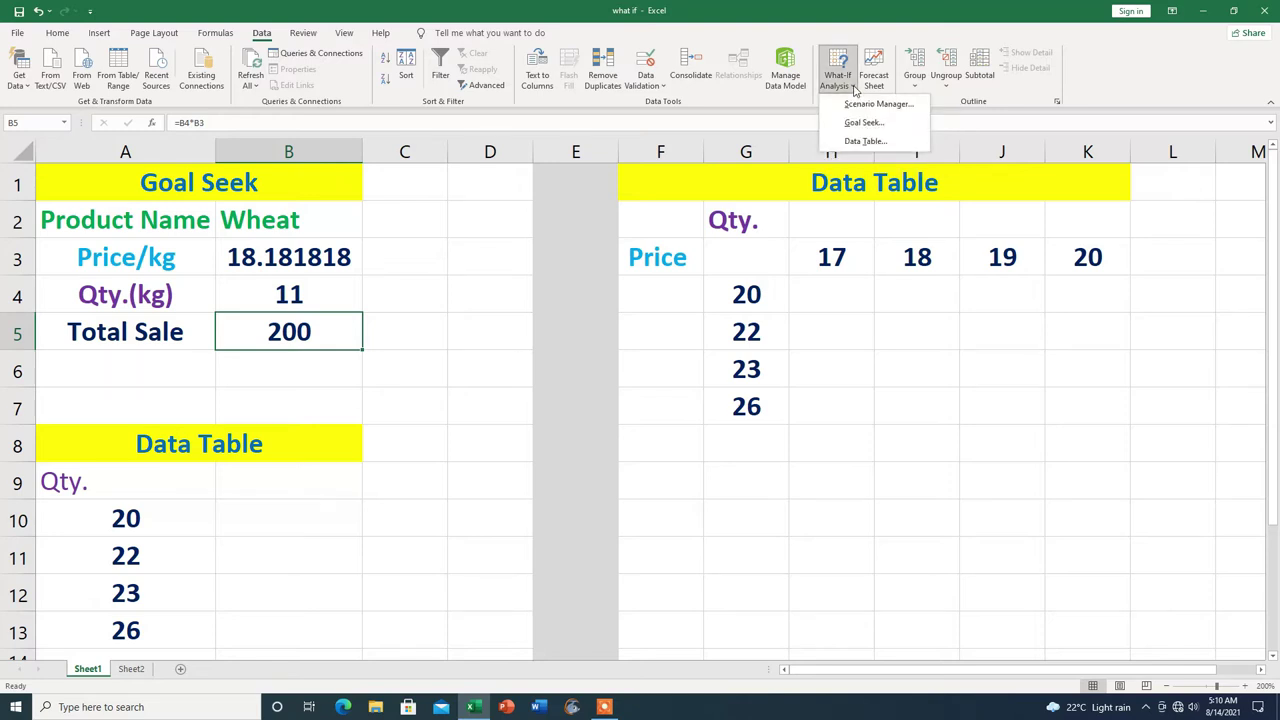
pyautogui.click(862, 123)
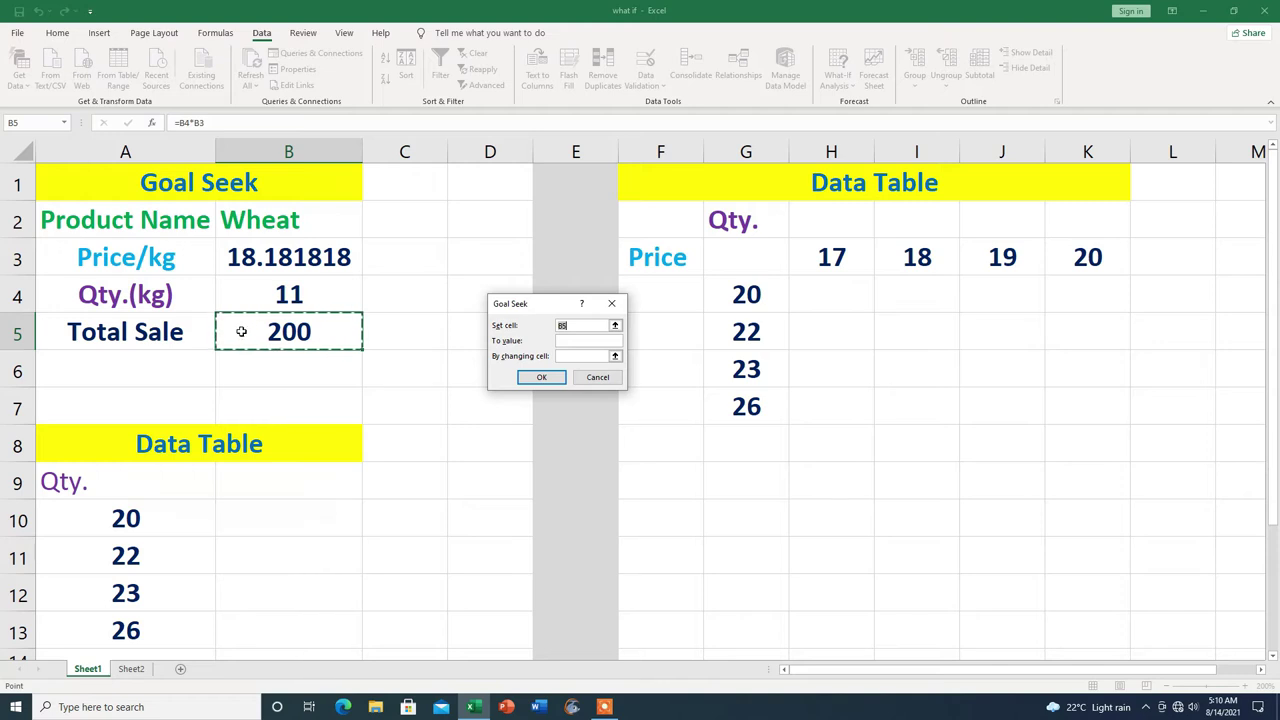
pyautogui.press('Tab')
pyautogui.write('300')
pyautogui.click(296, 294)
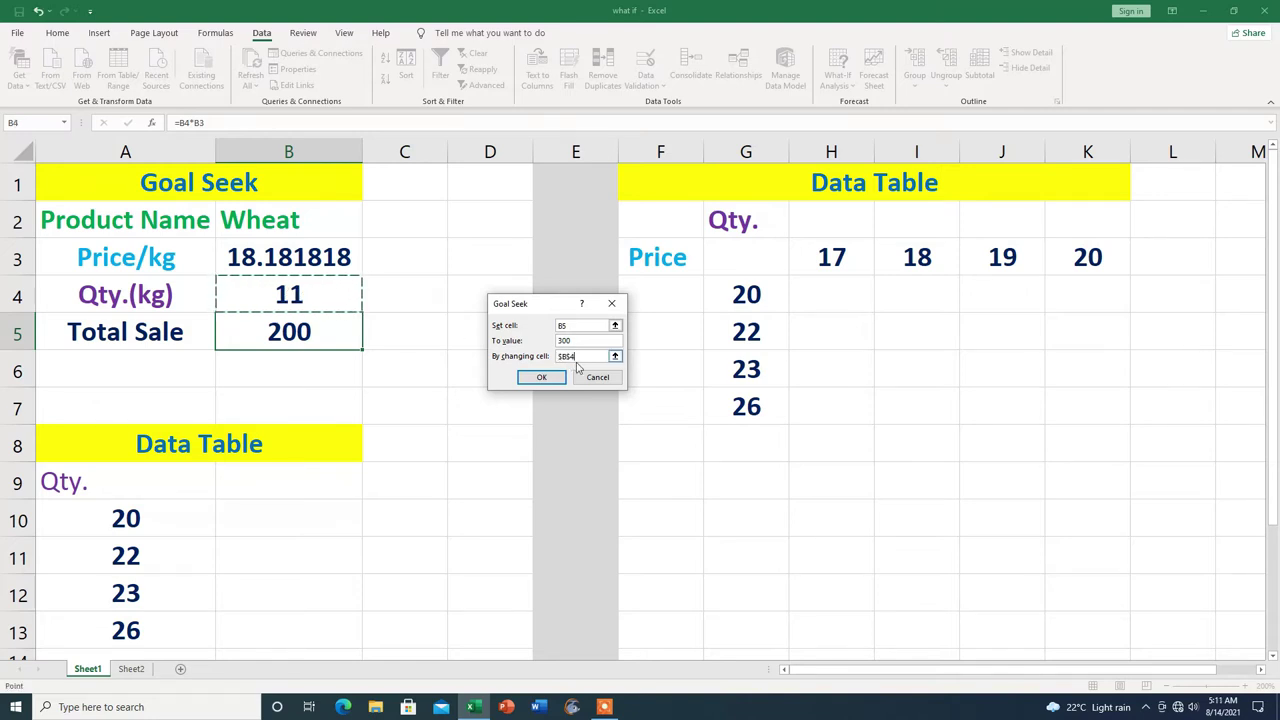
pyautogui.click(541, 377)
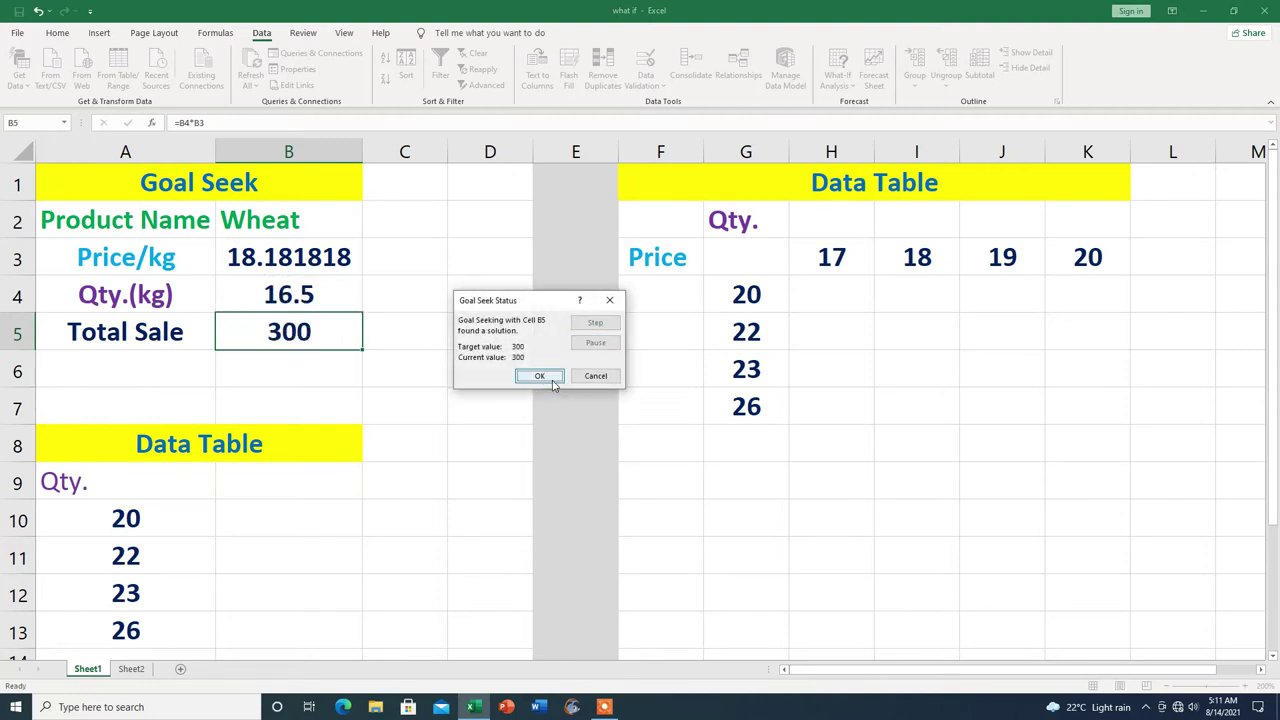
# Keep the Goal Seek result of quantity 16.5 kg and Total Sale 300
pyautogui.click(545, 379)
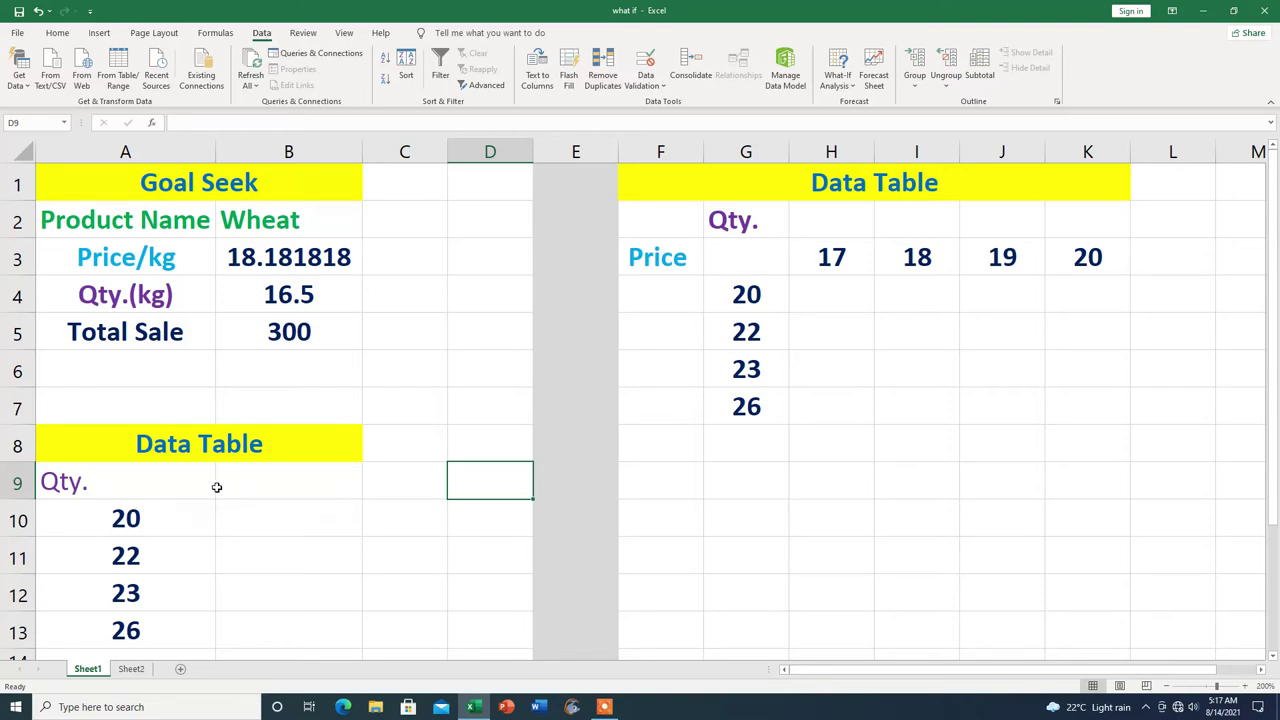
# Enter =B5 in cell B9 so it displays the Total Sale of 300
pyautogui.click(267, 484)
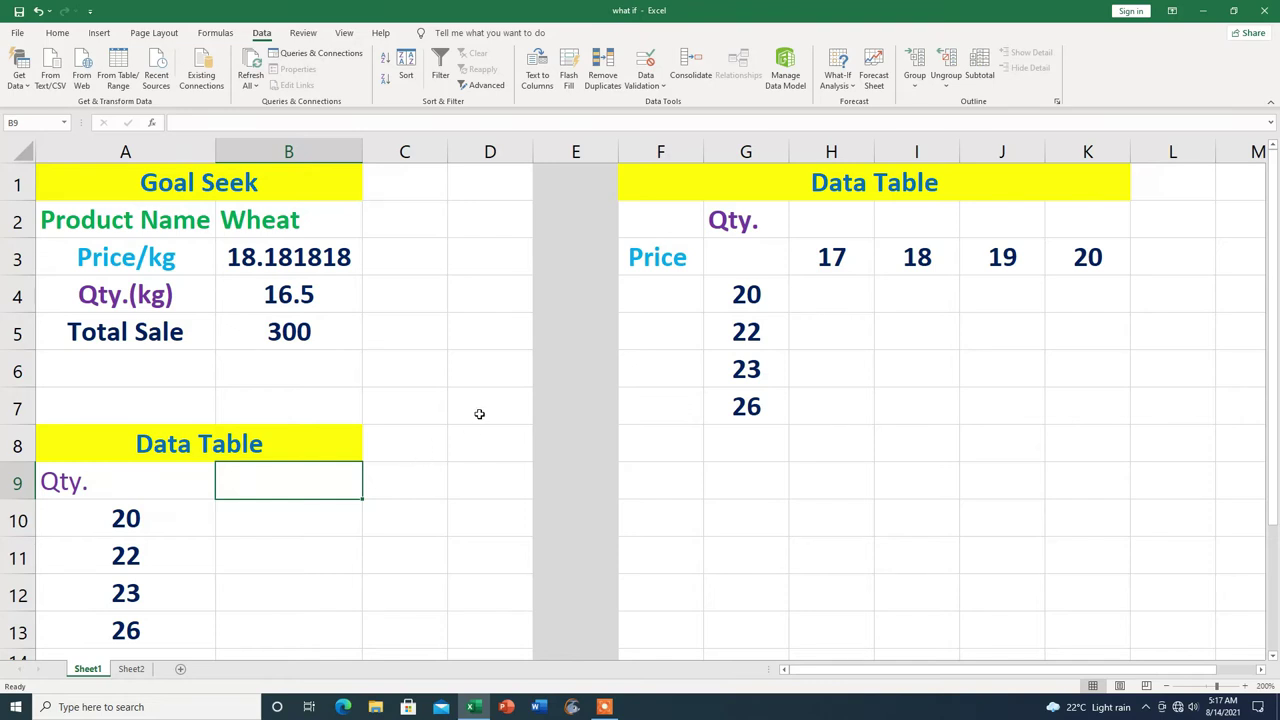
pyautogui.write('=')
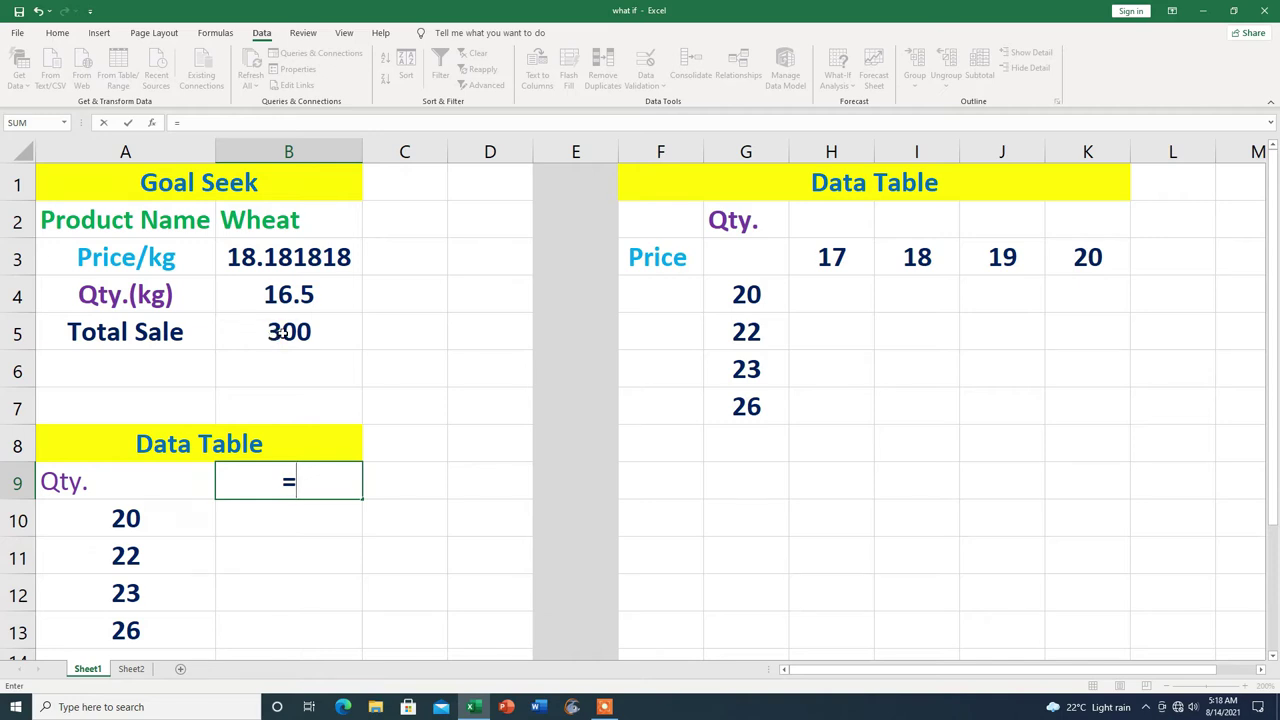
pyautogui.click(283, 333)
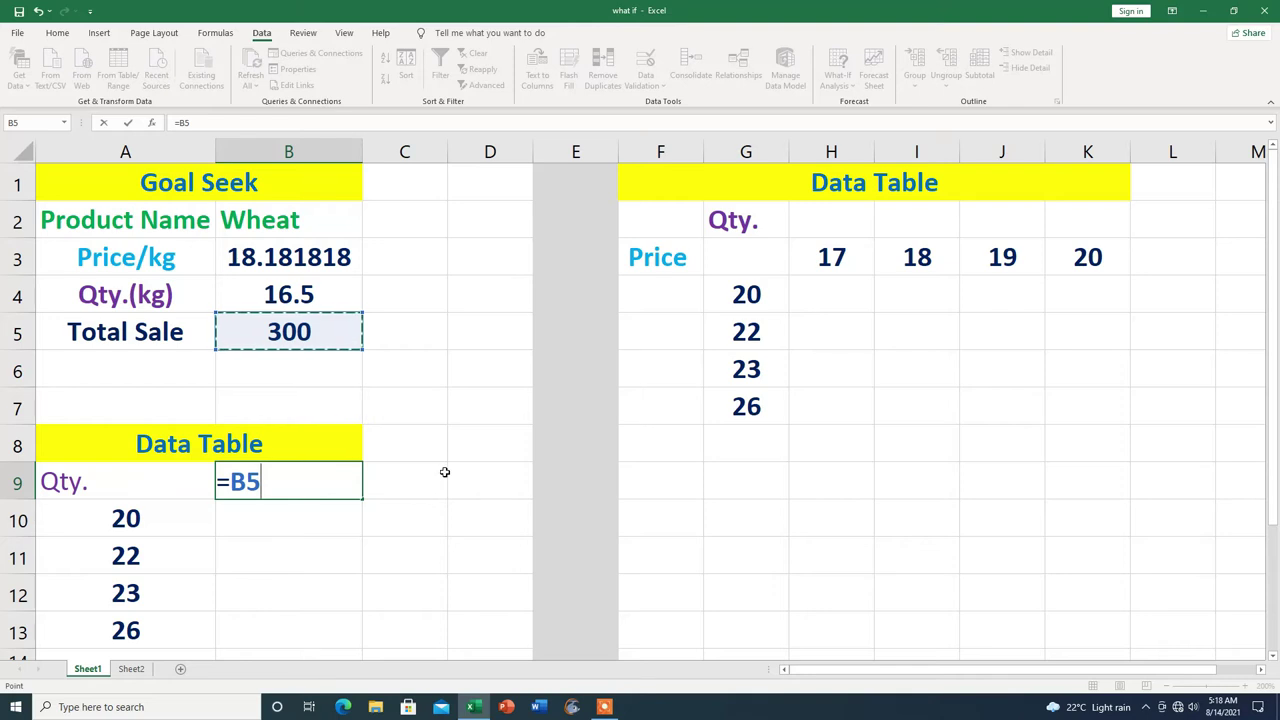
pyautogui.press('Return')
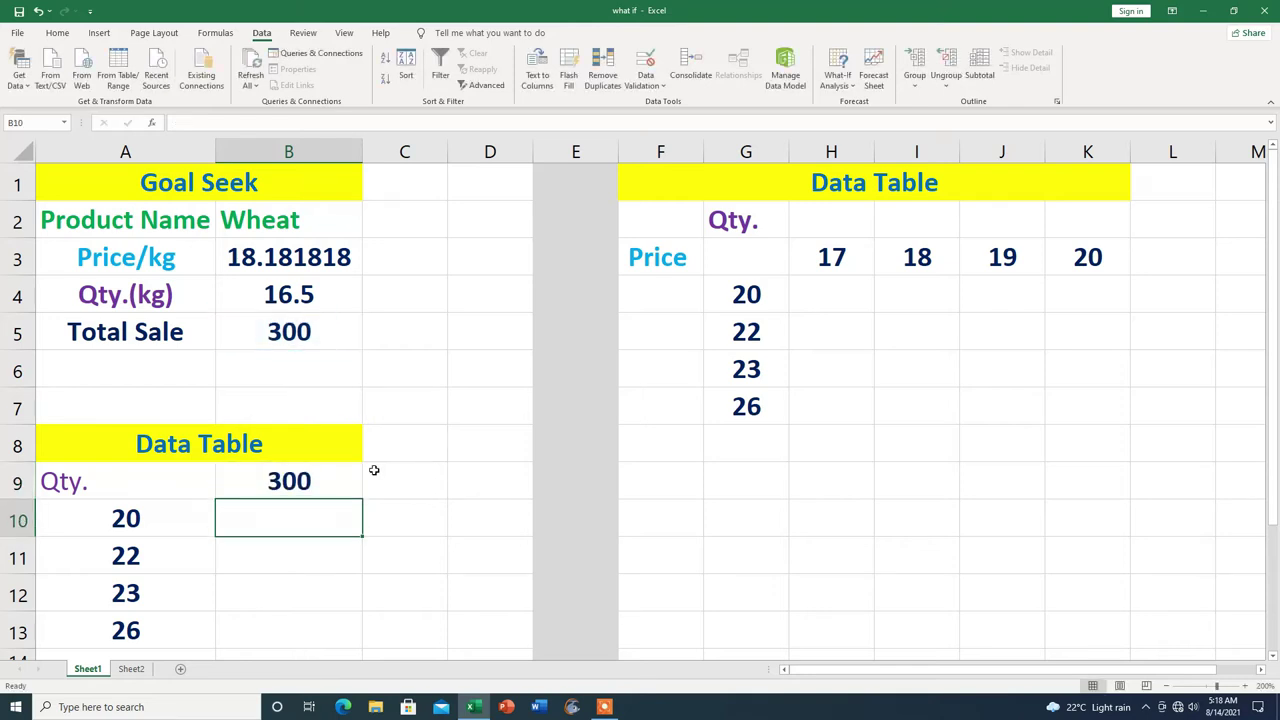
pyautogui.press('Right')
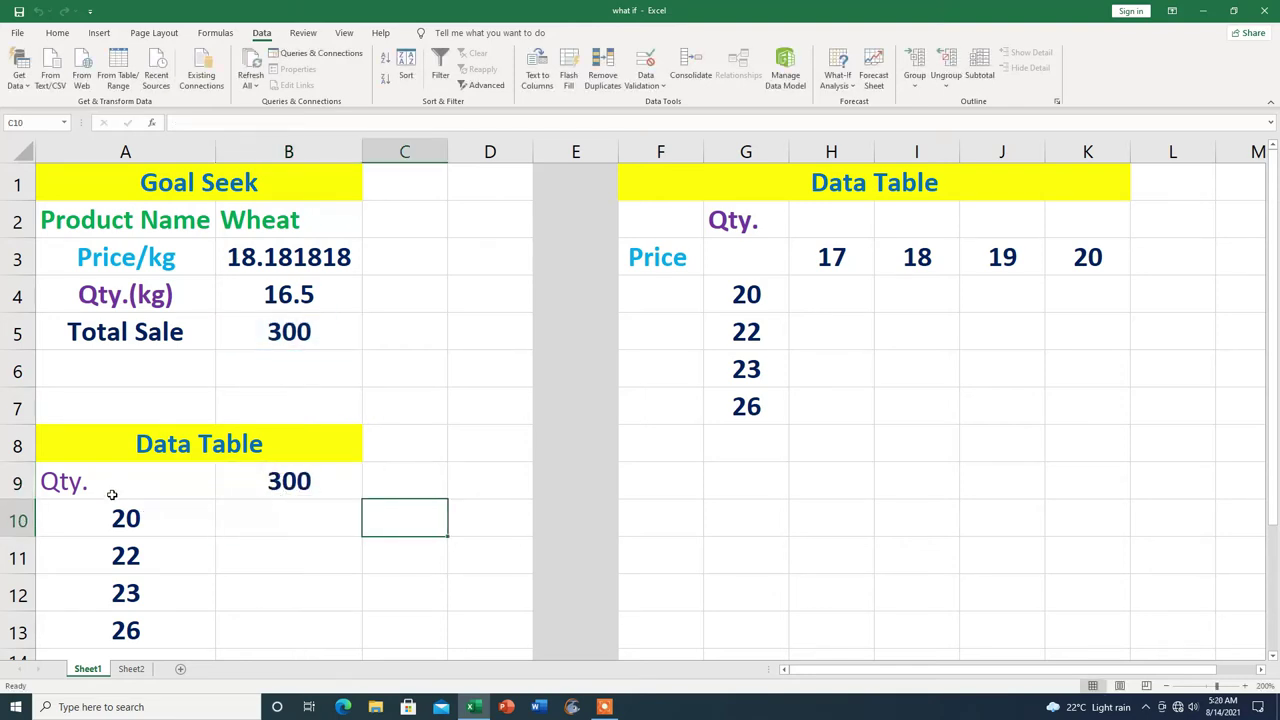
# Build a one-variable data table on A9:B13 with column input B4, giving totals 363.63636 to 472.72727
pyautogui.moveTo(110, 484)
pyautogui.mouseDown()
pyautogui.moveTo(233, 571)
pyautogui.moveTo(251, 620)
pyautogui.mouseUp()
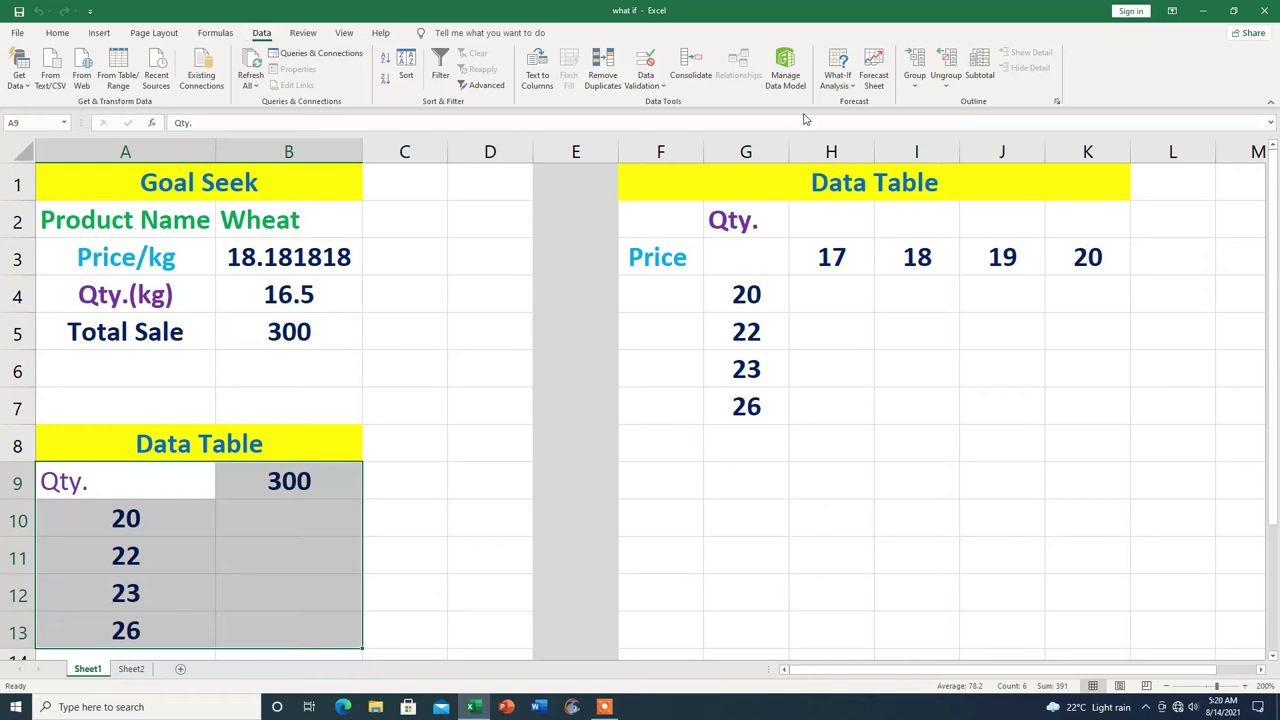
pyautogui.click(854, 90)
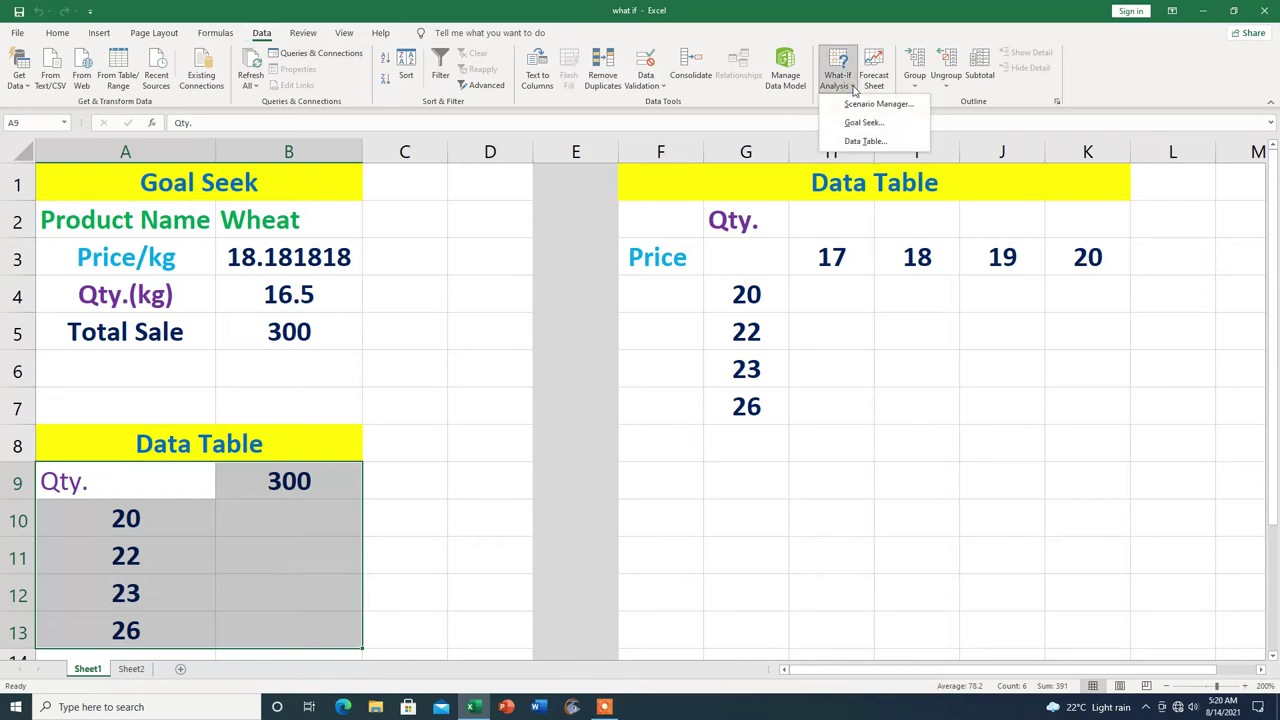
pyautogui.click(866, 142)
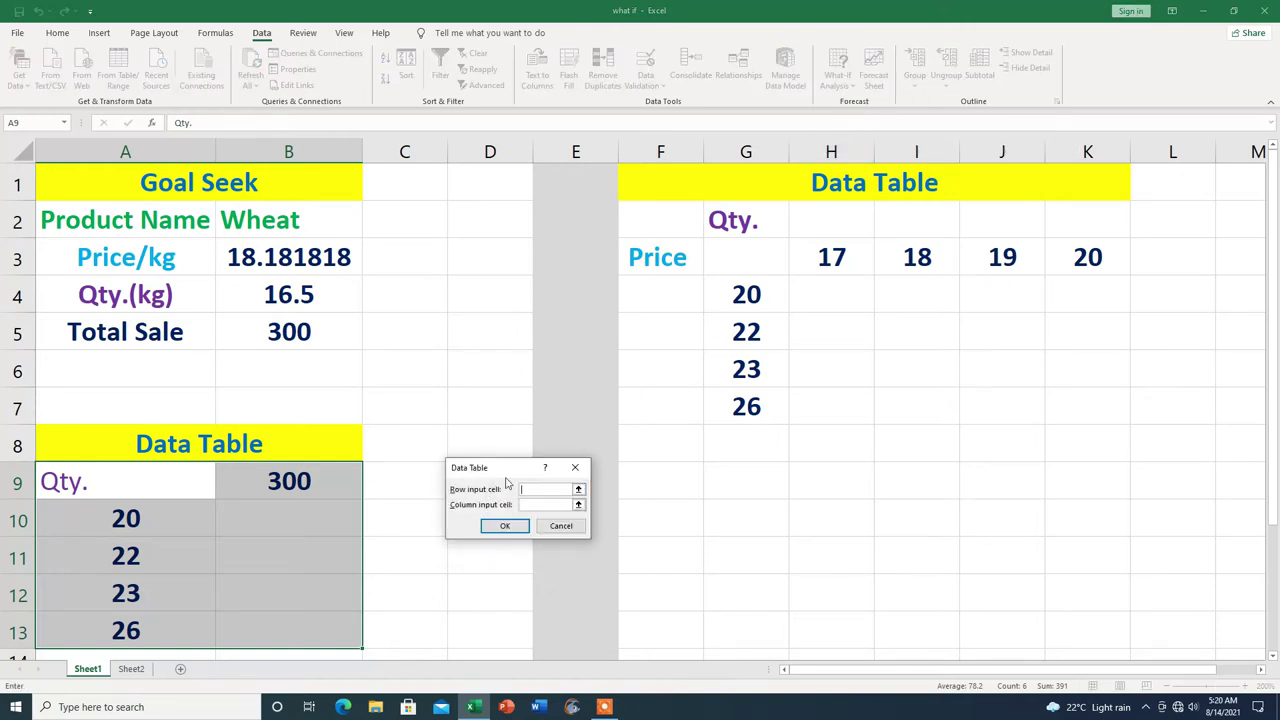
pyautogui.moveTo(514, 470); pyautogui.dragTo(491, 469)
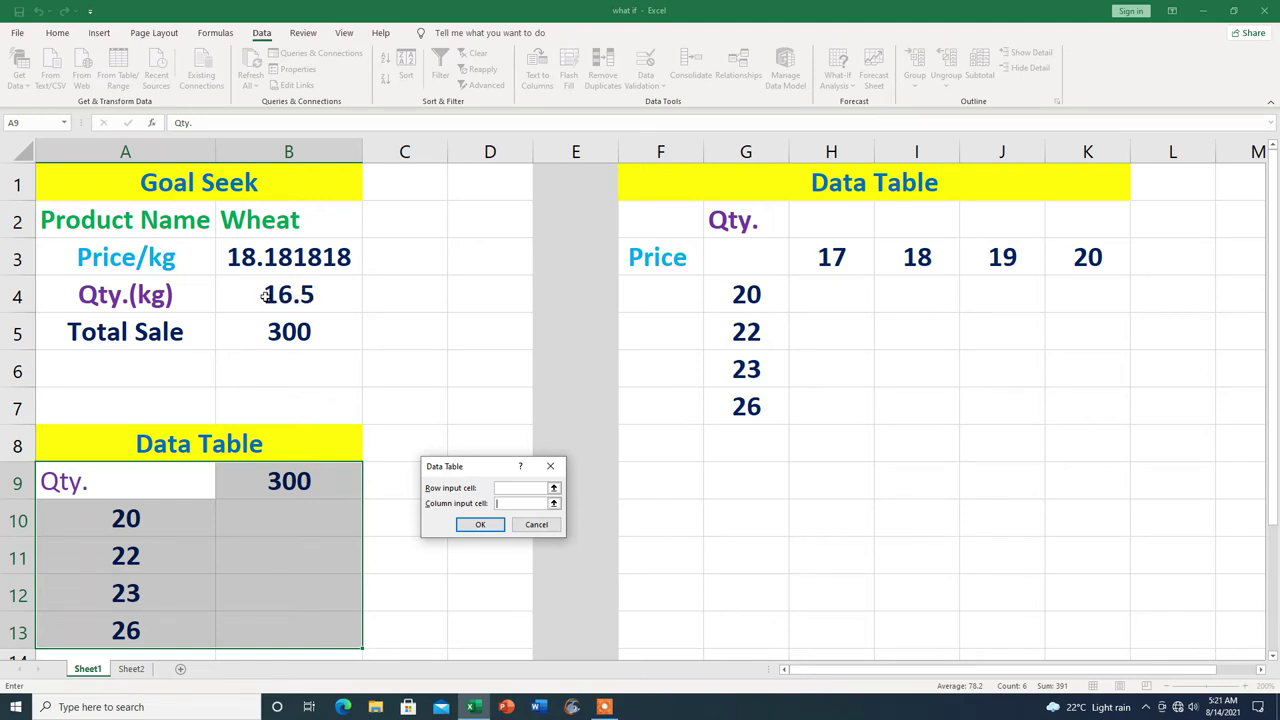
pyautogui.click(295, 295)
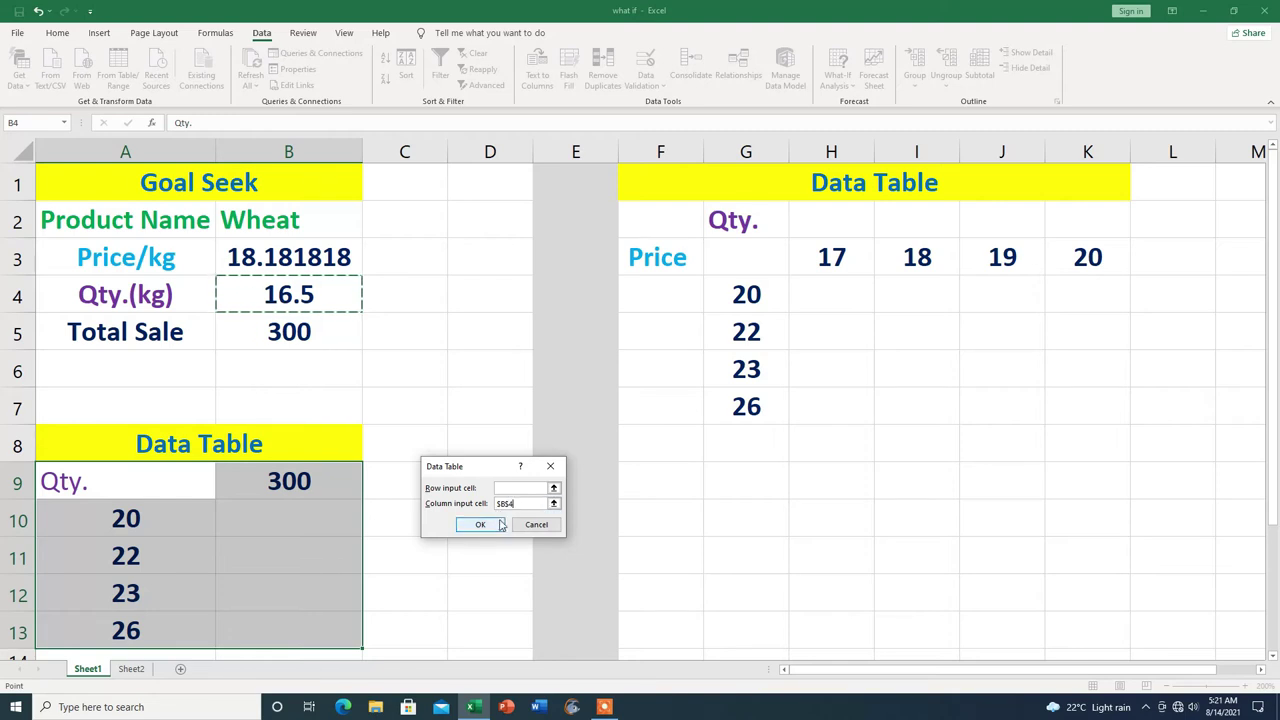
pyautogui.click(481, 525)
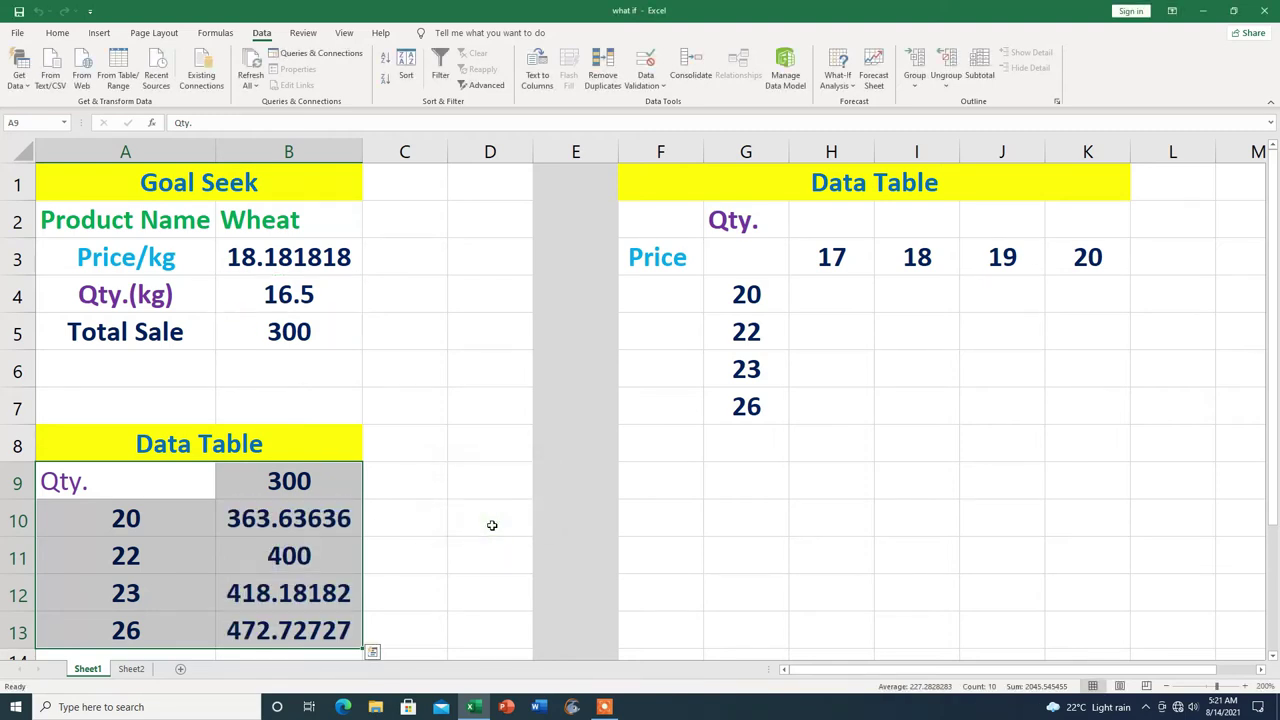
pyautogui.click(500, 541)
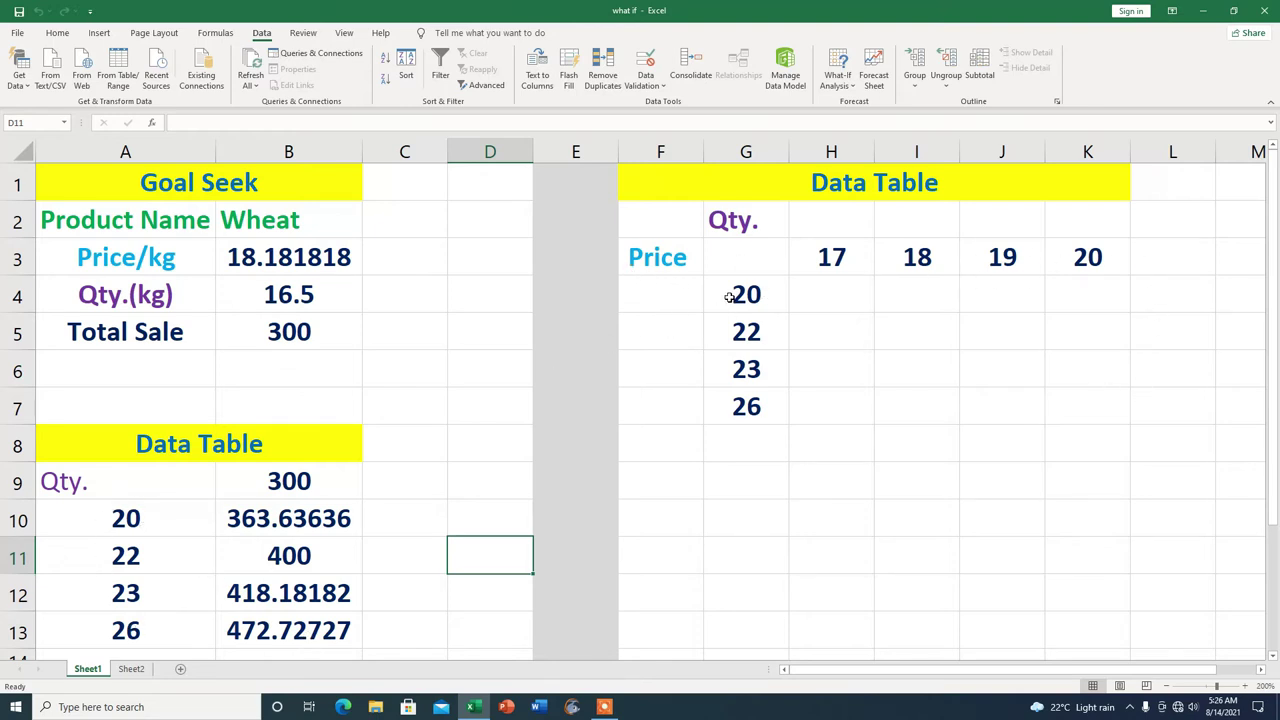
# Clear the values 20, 22, 23, 26 from G4:G7
pyautogui.moveTo(730, 296); pyautogui.dragTo(731, 413)
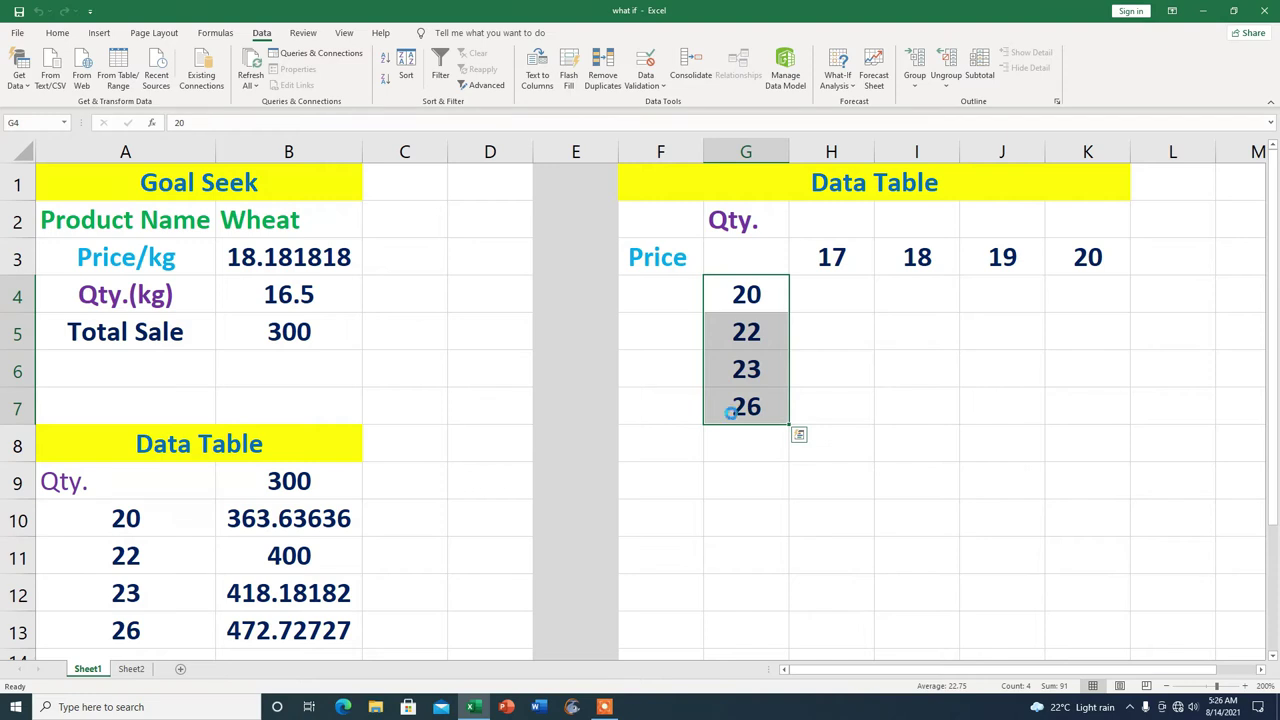
pyautogui.press('Delete')
pyautogui.click(882, 443)
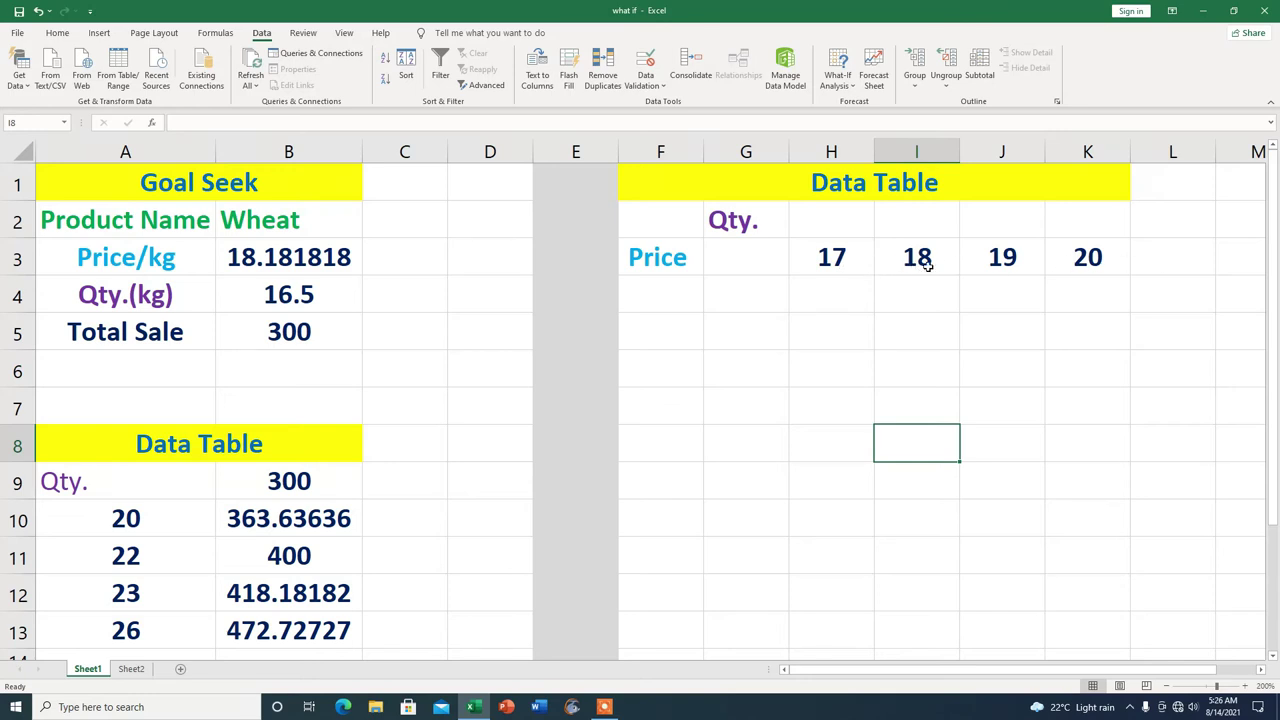
pyautogui.press('Left')
pyautogui.press('Left')
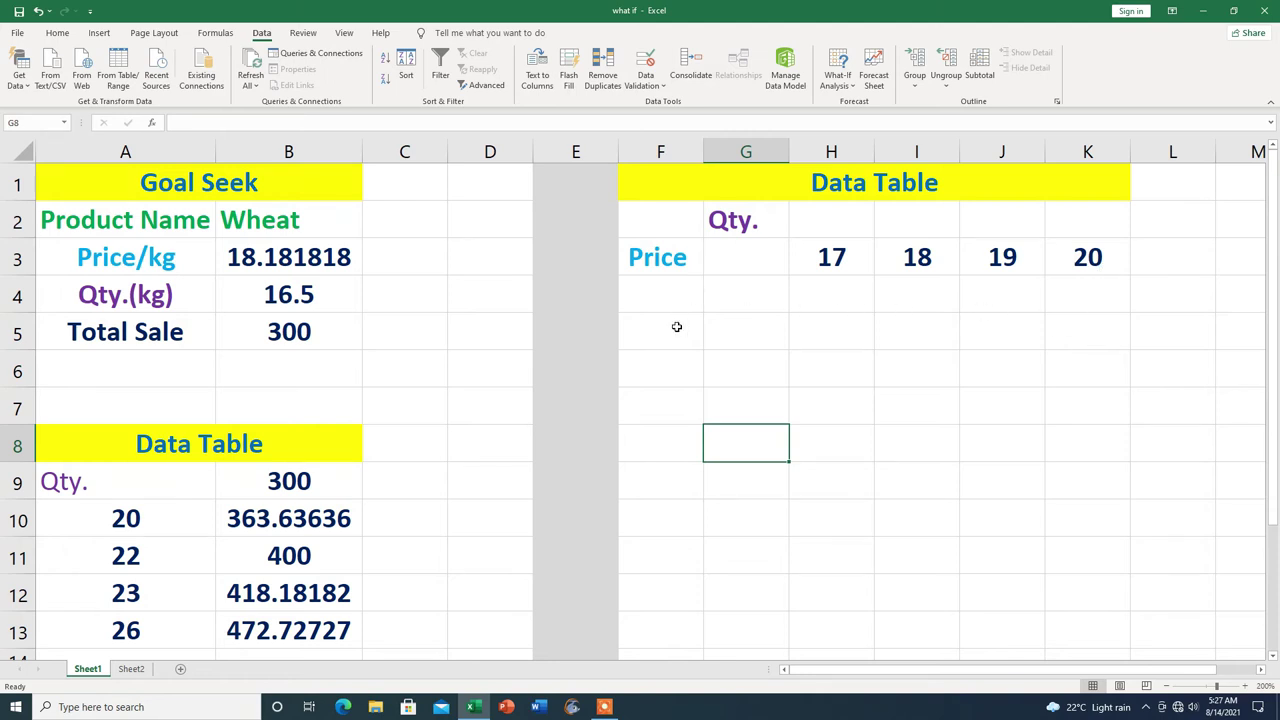
# Link G4 to Total Sale with =B5, showing 300, and select G3:K4 as the table range
pyautogui.click(752, 296)
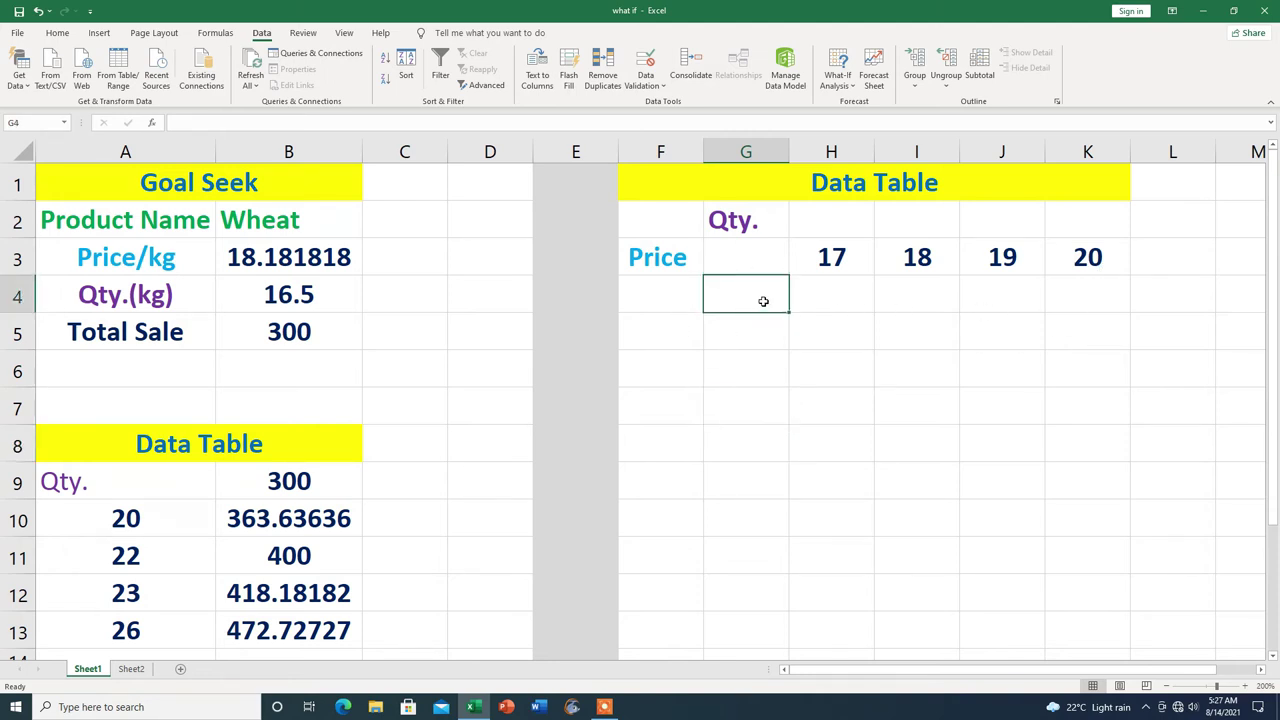
pyautogui.write('=')
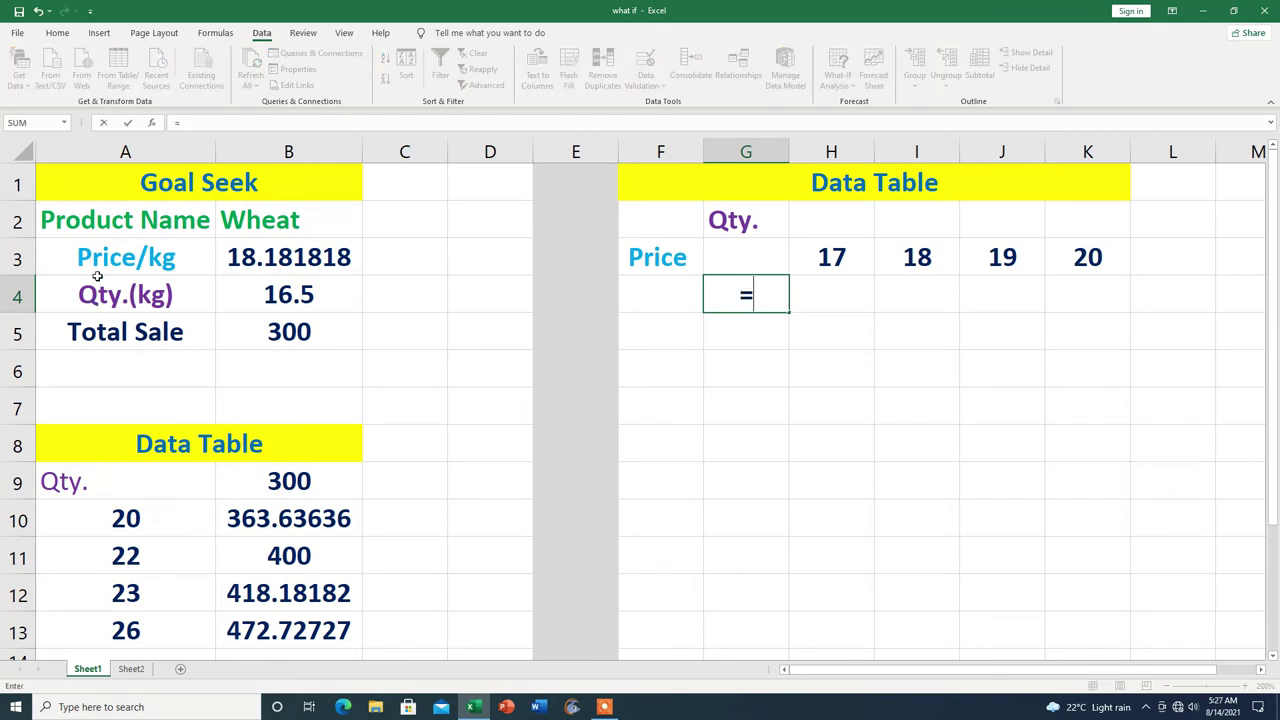
pyautogui.click(288, 332)
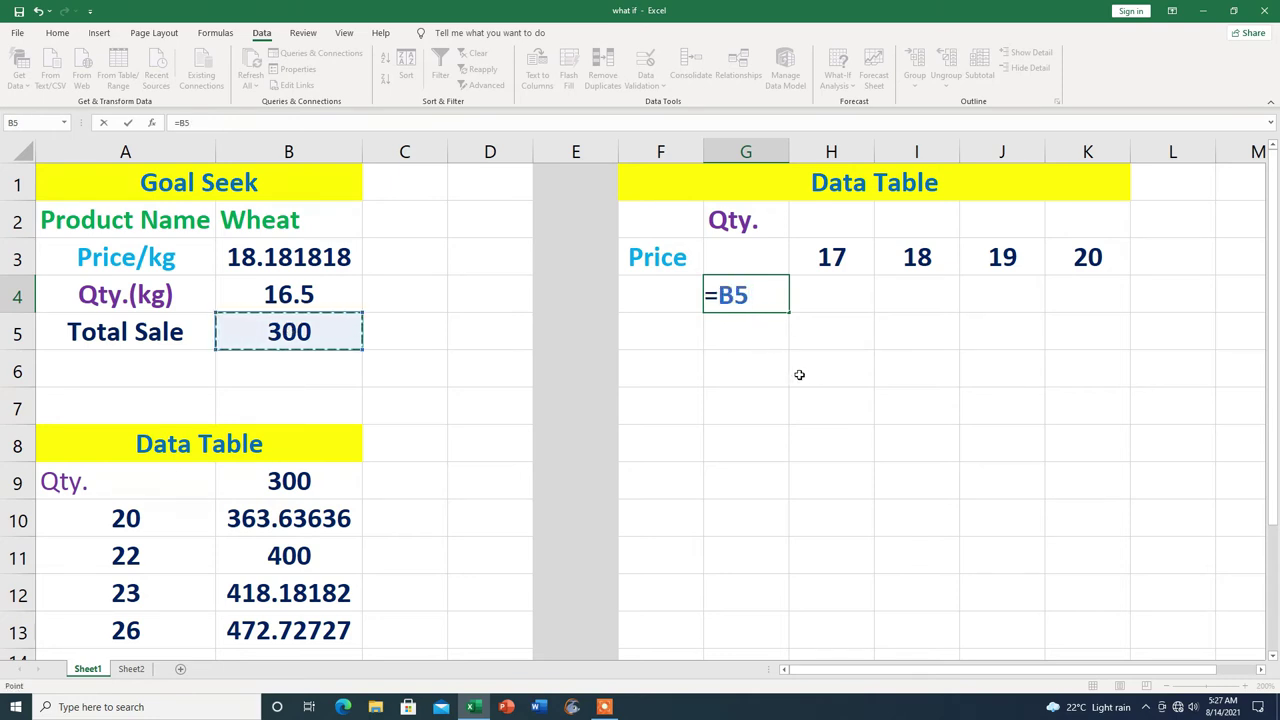
pyautogui.press('Return')
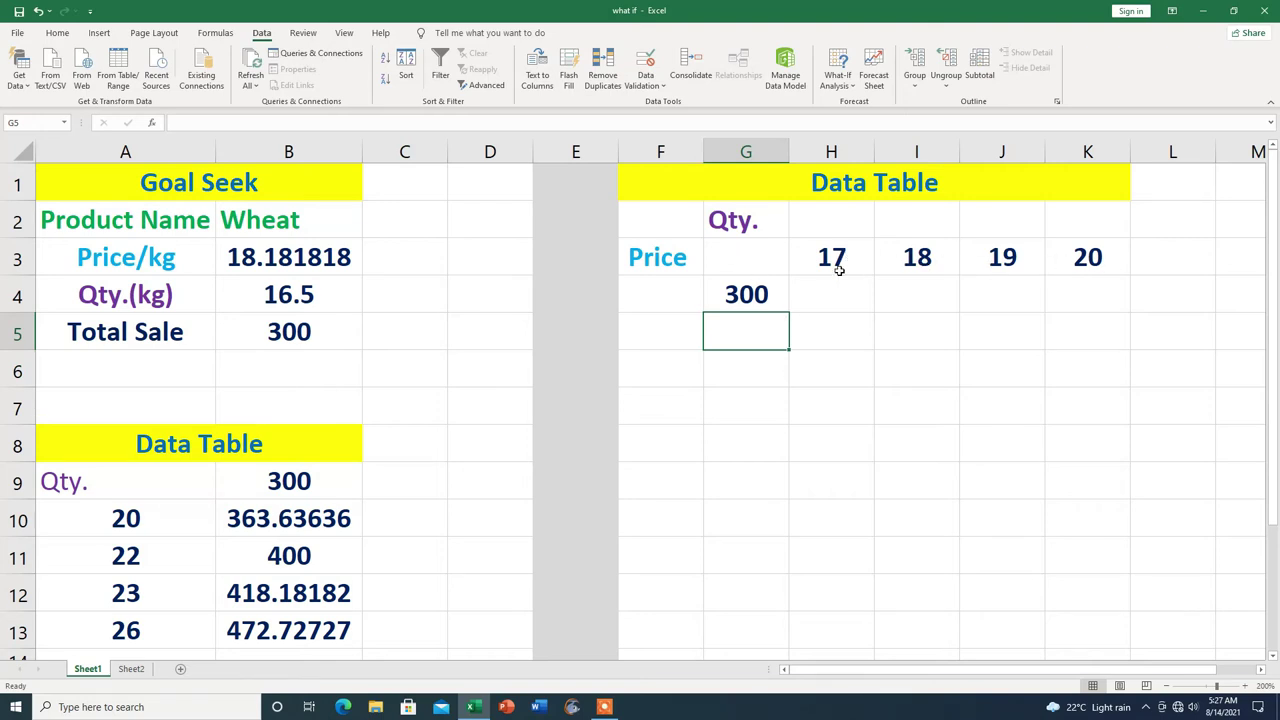
pyautogui.click(750, 259)
pyautogui.moveTo(752, 261); pyautogui.dragTo(1073, 299)
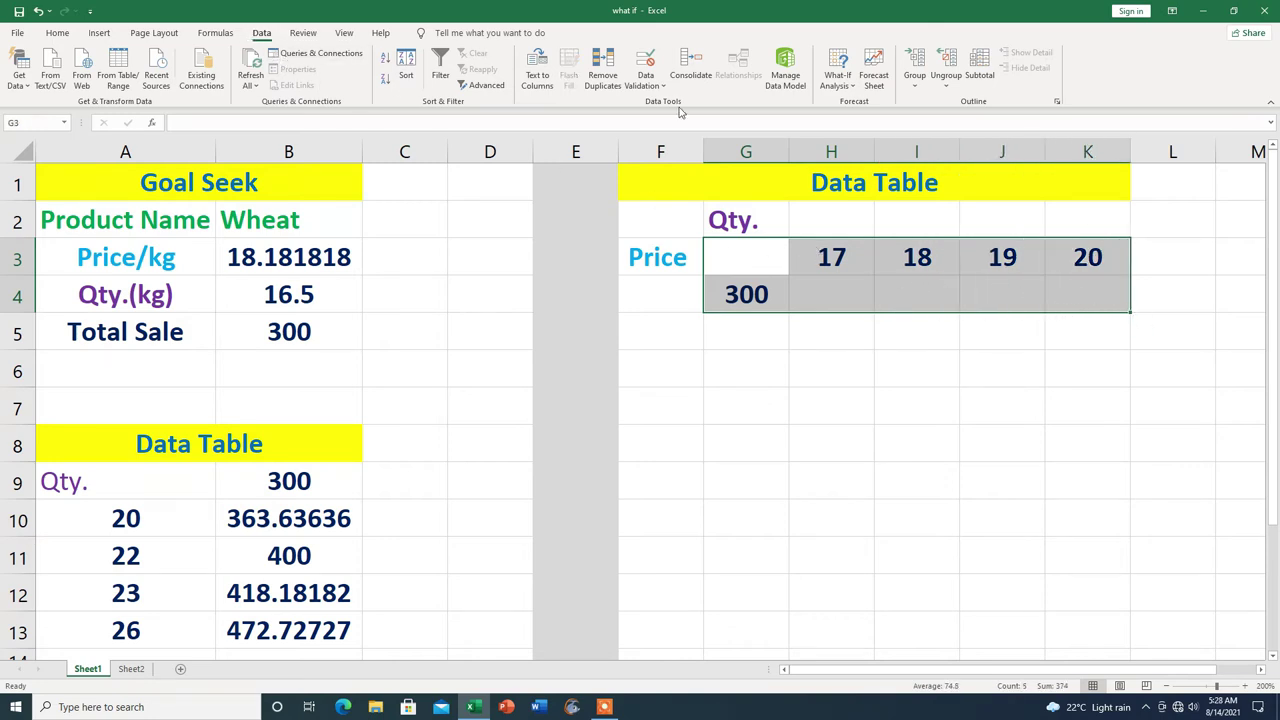
# Create a data table on G3:K4 with row input B3, giving 280.5, 297, 313.5 and 330
pyautogui.click(852, 92)
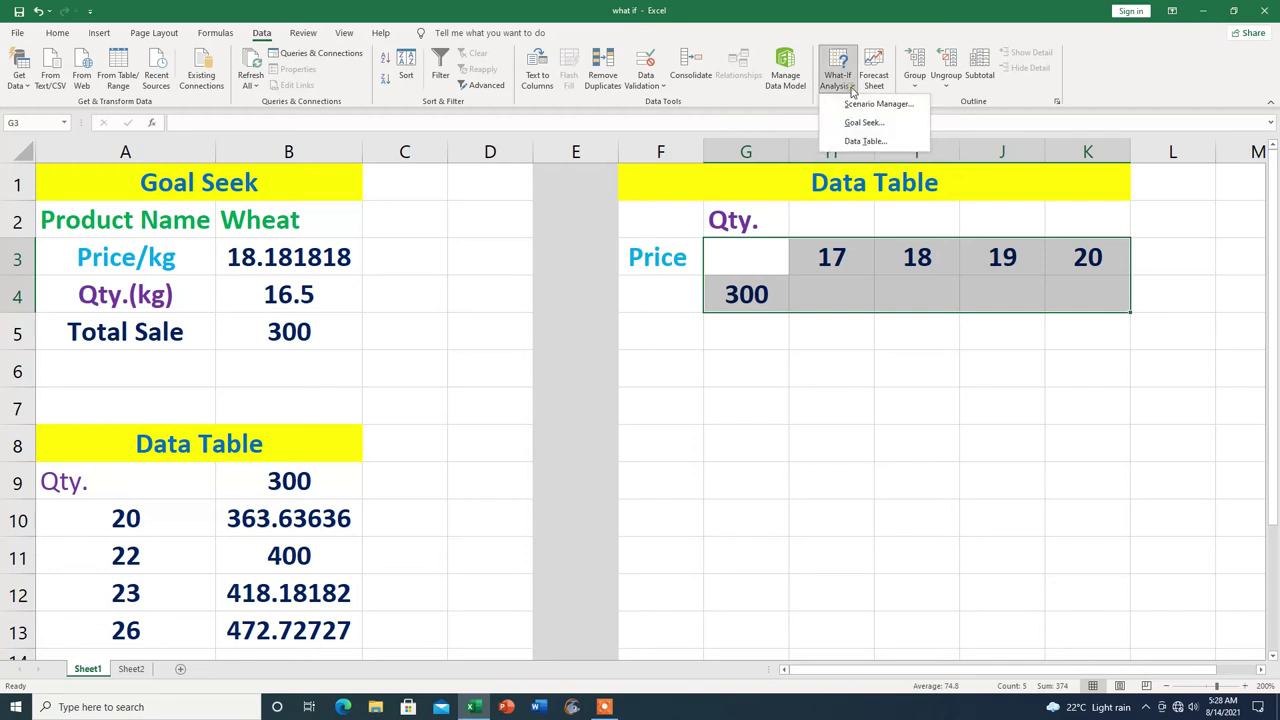
pyautogui.click(862, 143)
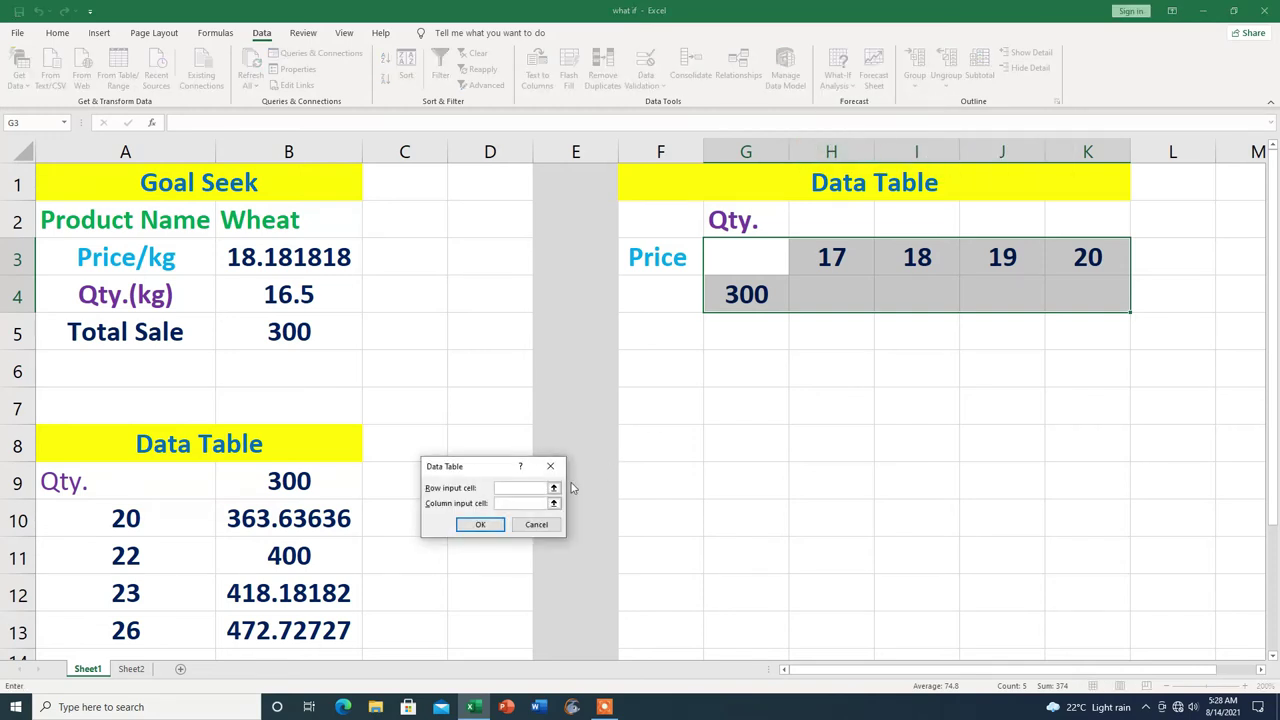
pyautogui.moveTo(492, 466); pyautogui.dragTo(867, 375)
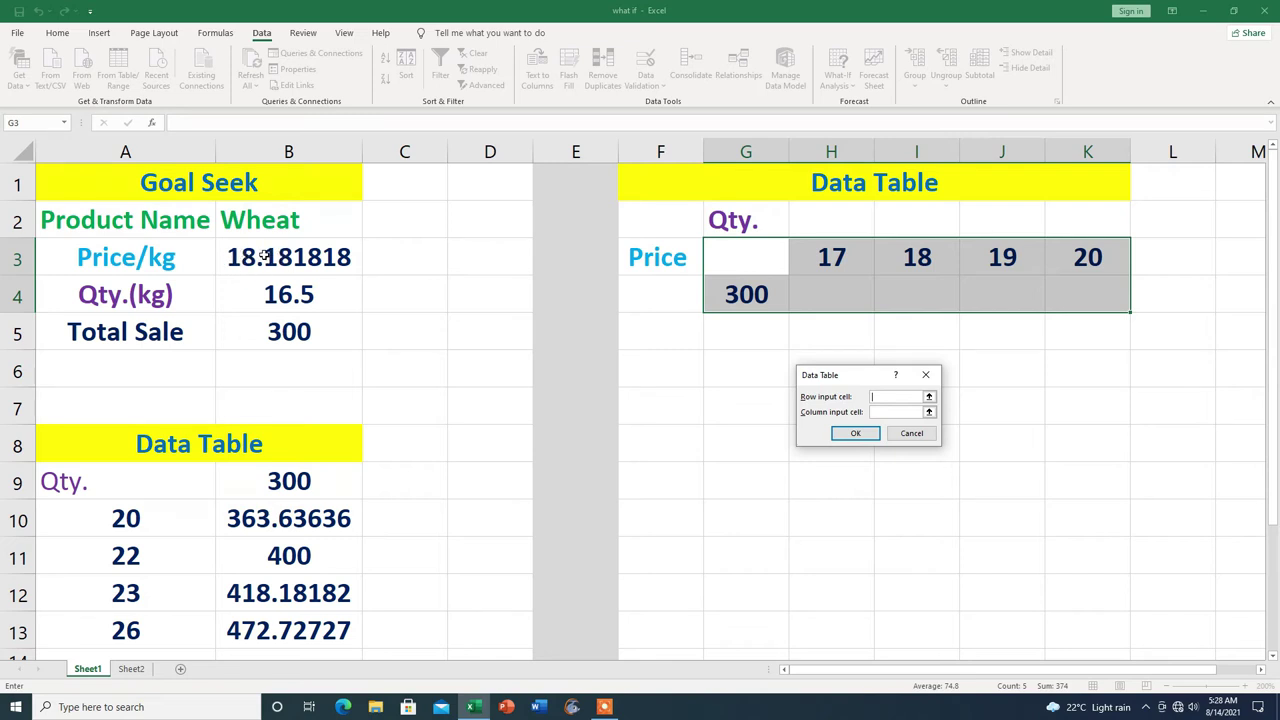
pyautogui.click(263, 257)
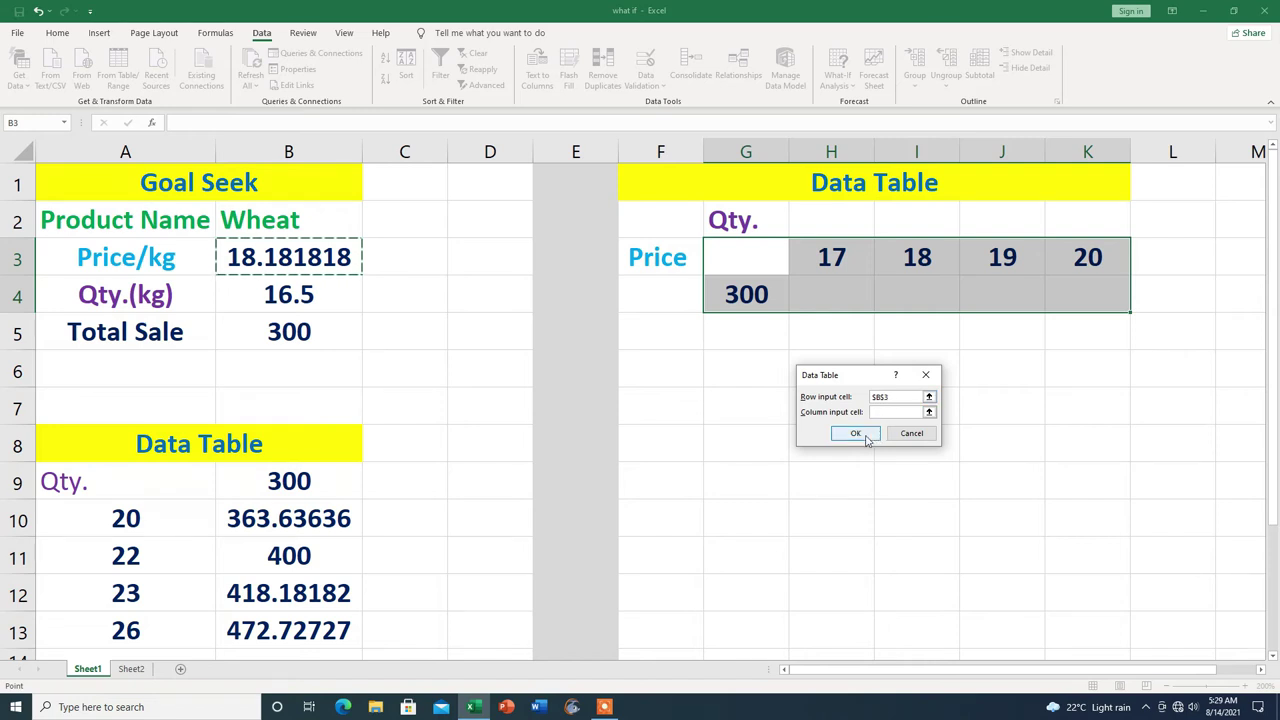
pyautogui.click(856, 434)
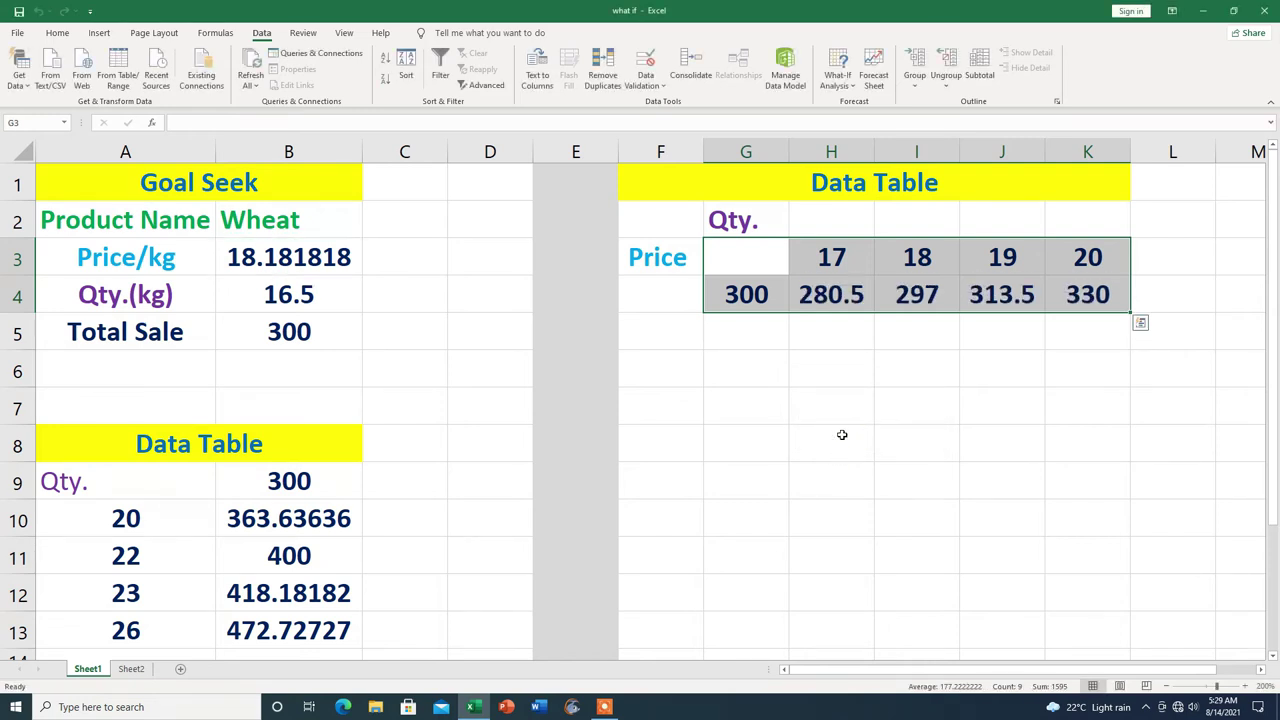
pyautogui.click(842, 434)
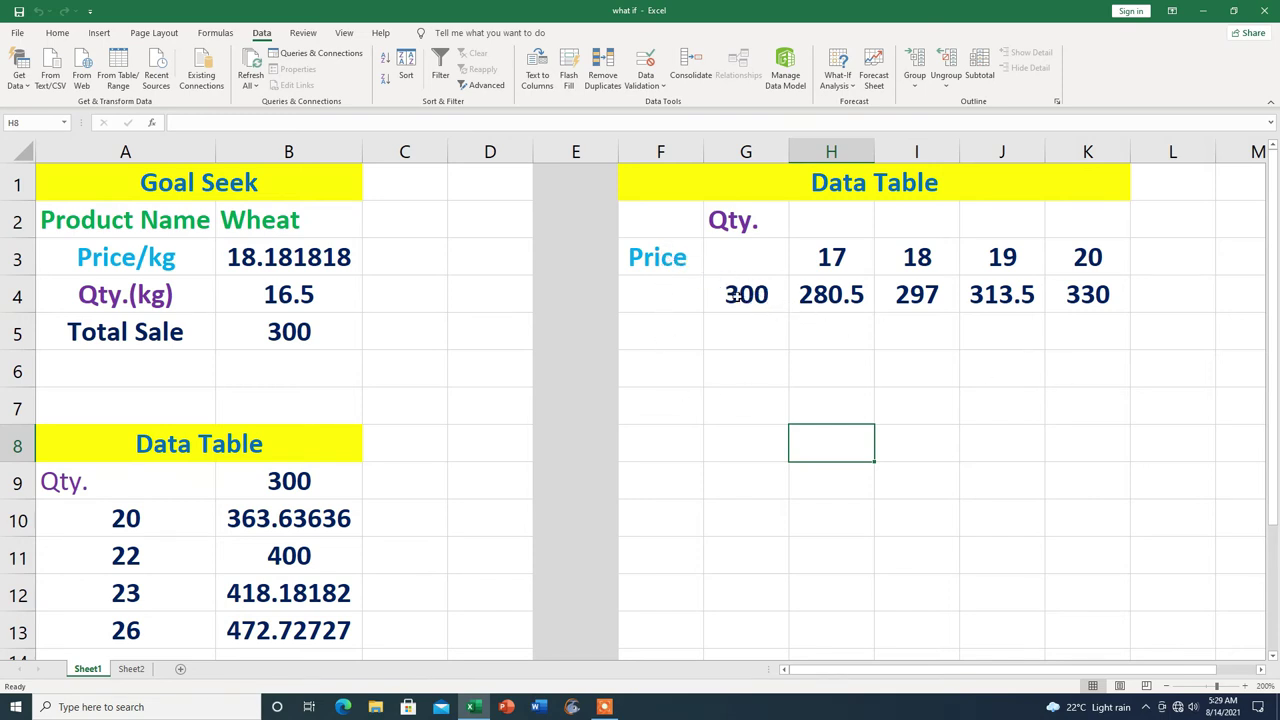
# Clear the results in G4:K4 and enter quantities 20, 24, 25, 26 down G4:G7
pyautogui.moveTo(735, 295); pyautogui.dragTo(1086, 293)
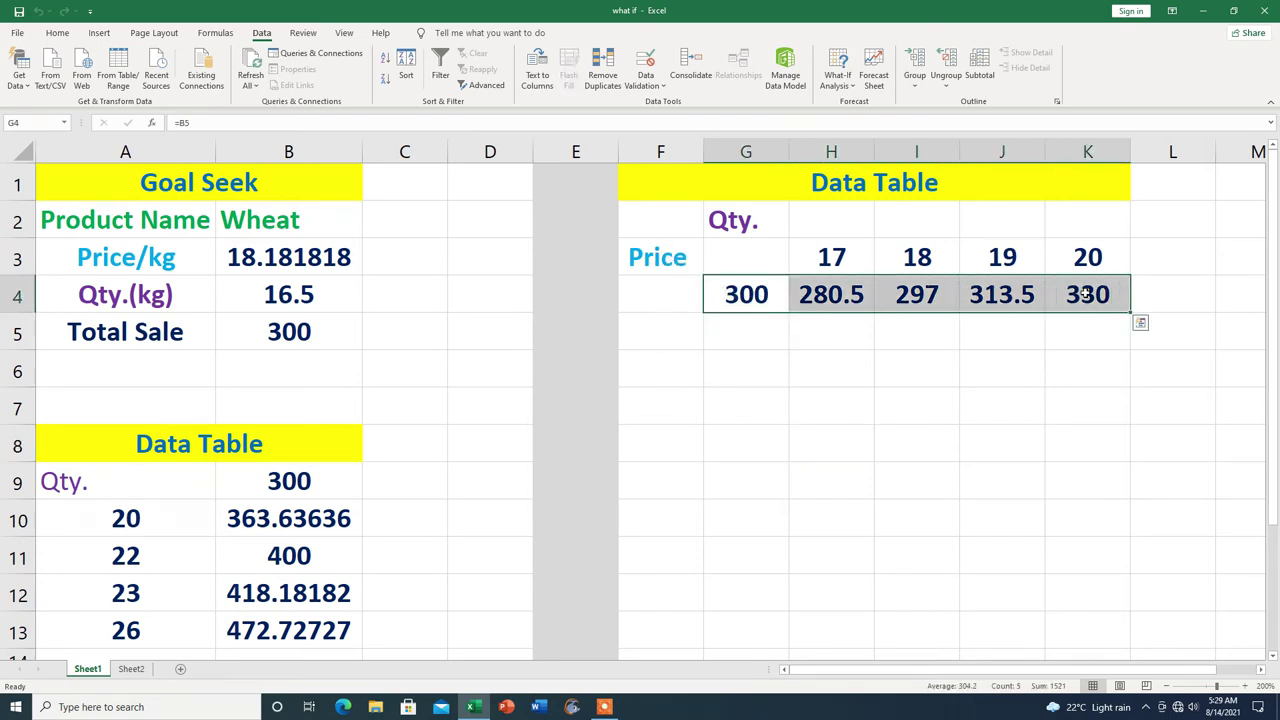
pyautogui.press('Delete')
pyautogui.click(958, 441)
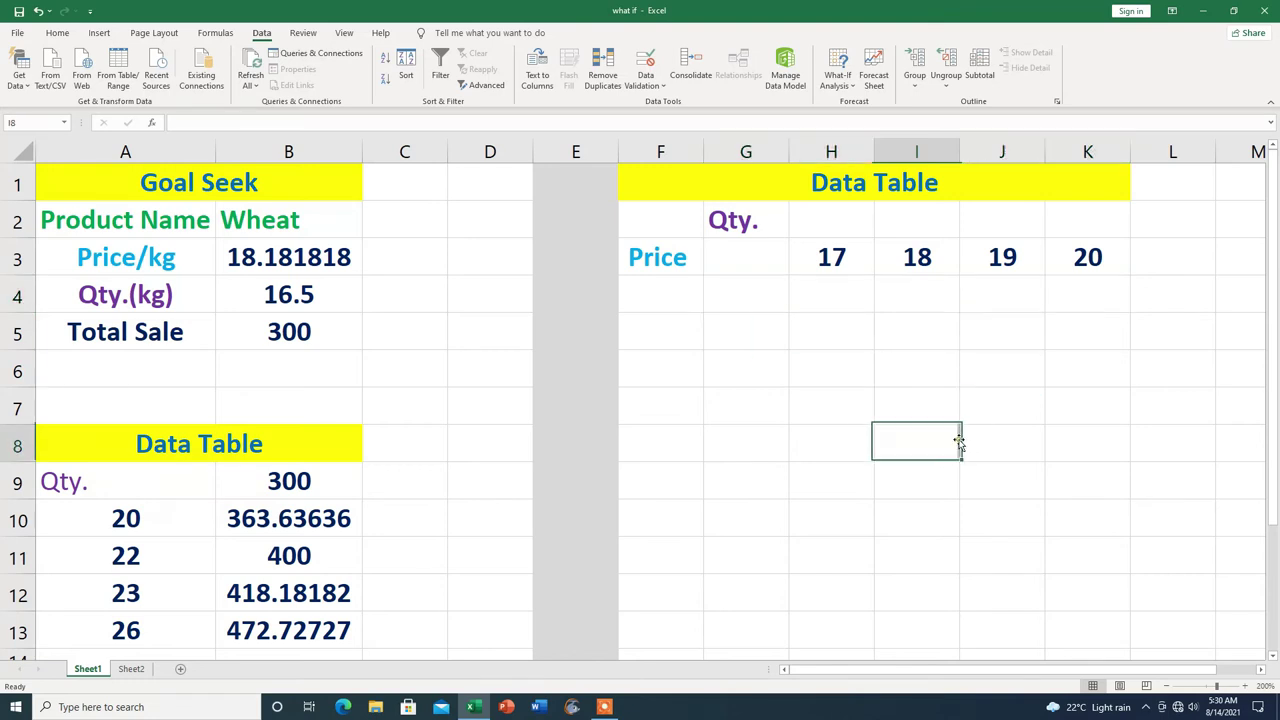
pyautogui.click(745, 300)
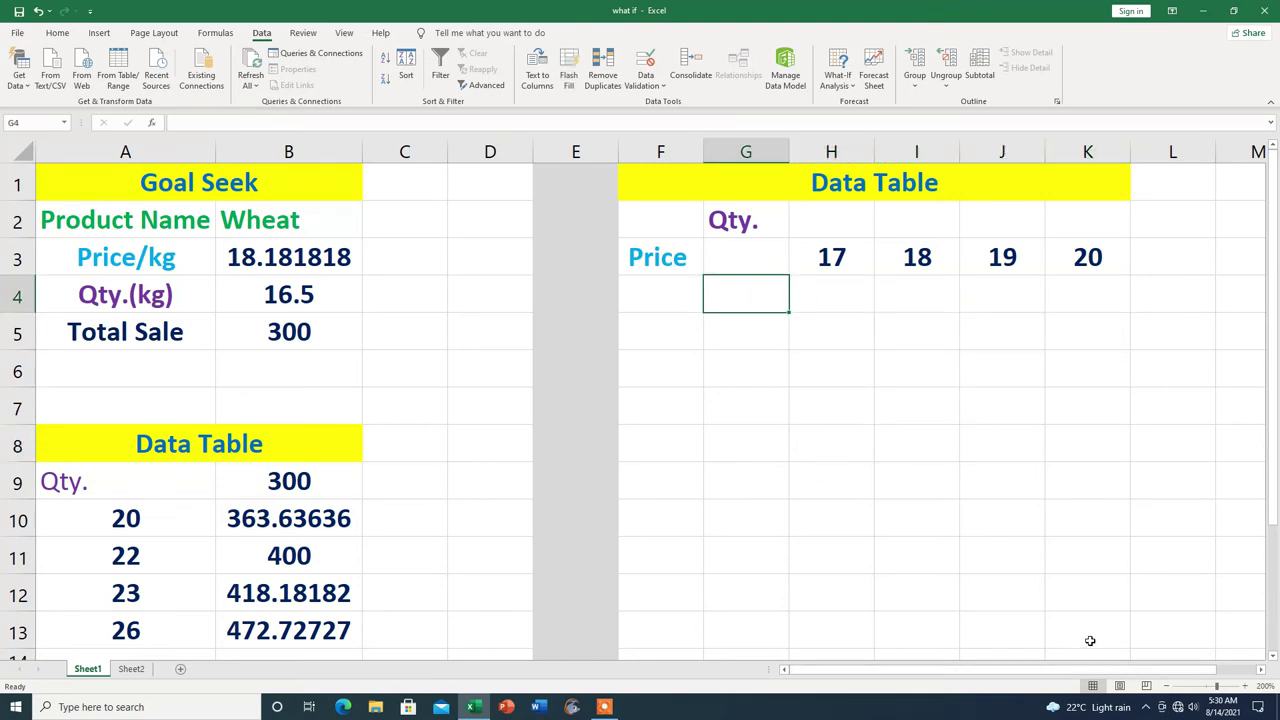
pyautogui.write('20')
pyautogui.press('Return')
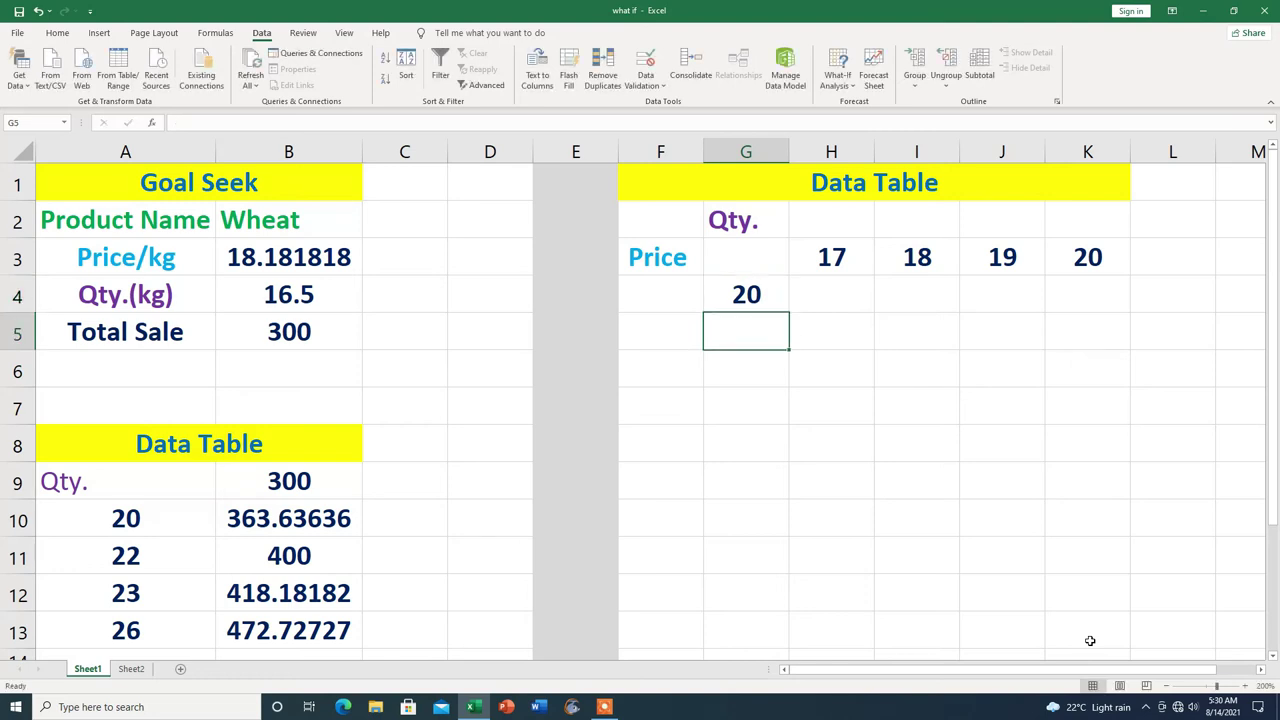
pyautogui.write('24')
pyautogui.press('Return')
pyautogui.write('25')
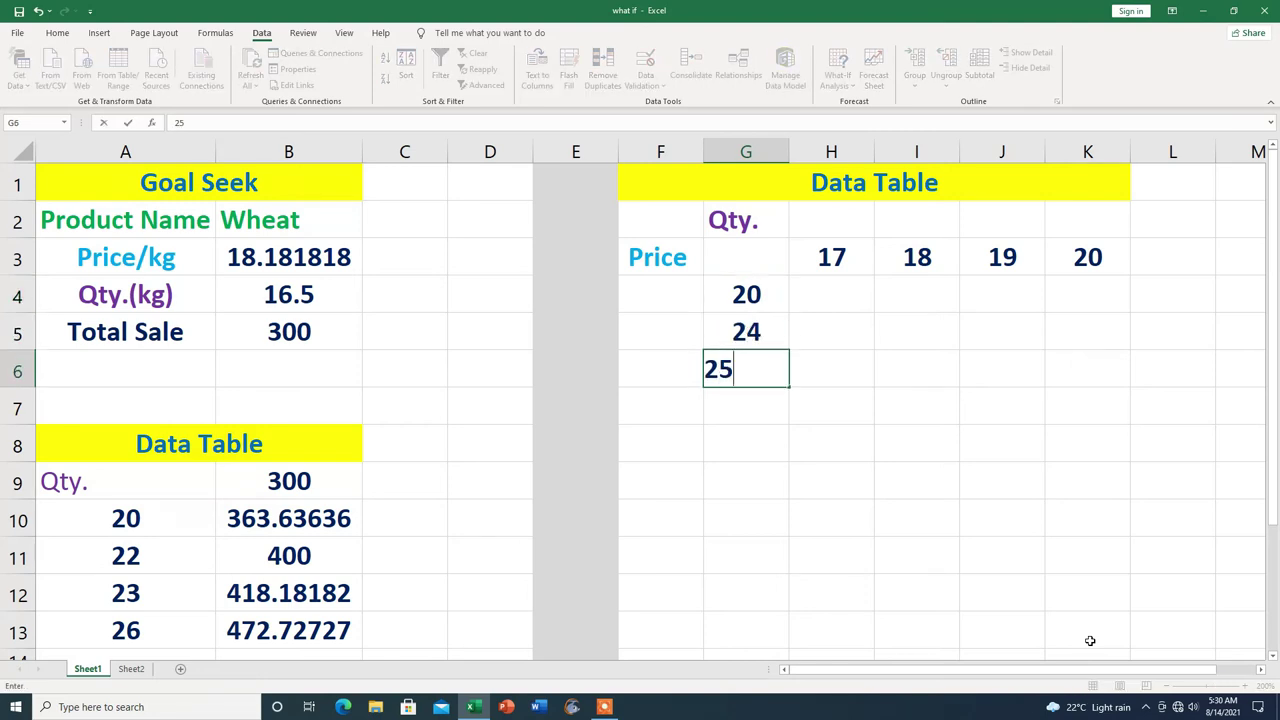
pyautogui.press('Return')
pyautogui.write('26')
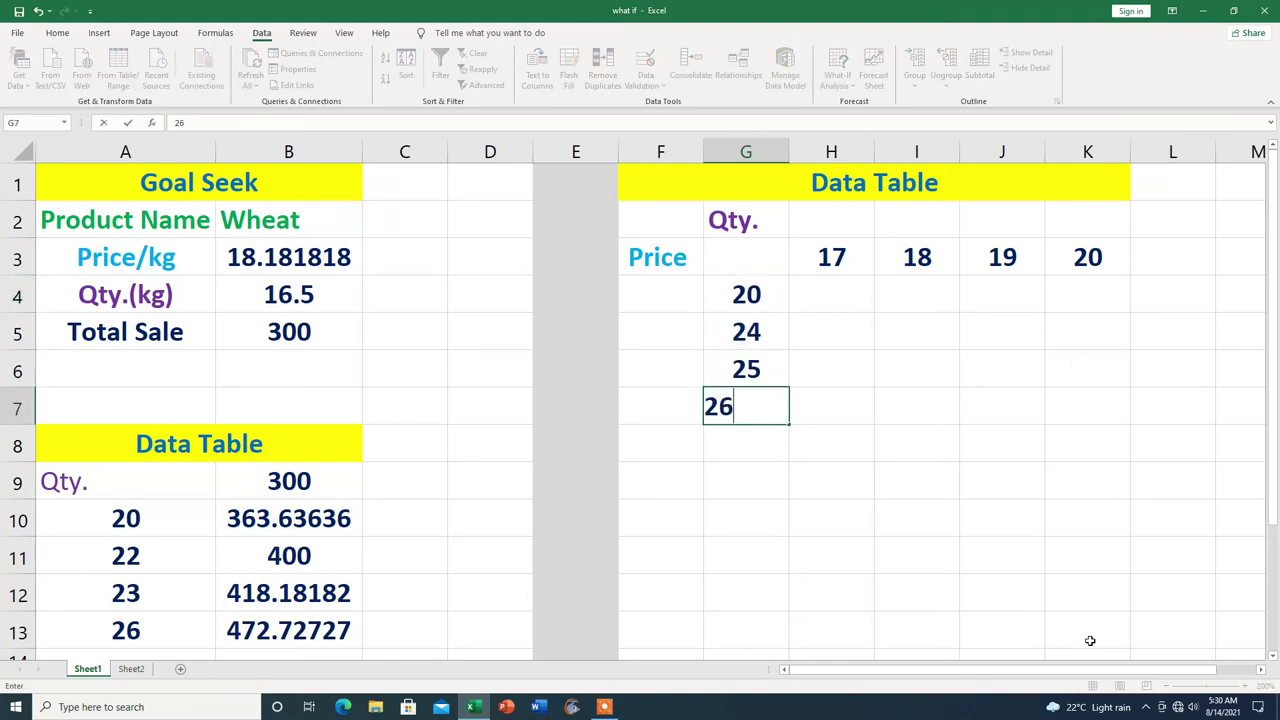
pyautogui.click(907, 502)
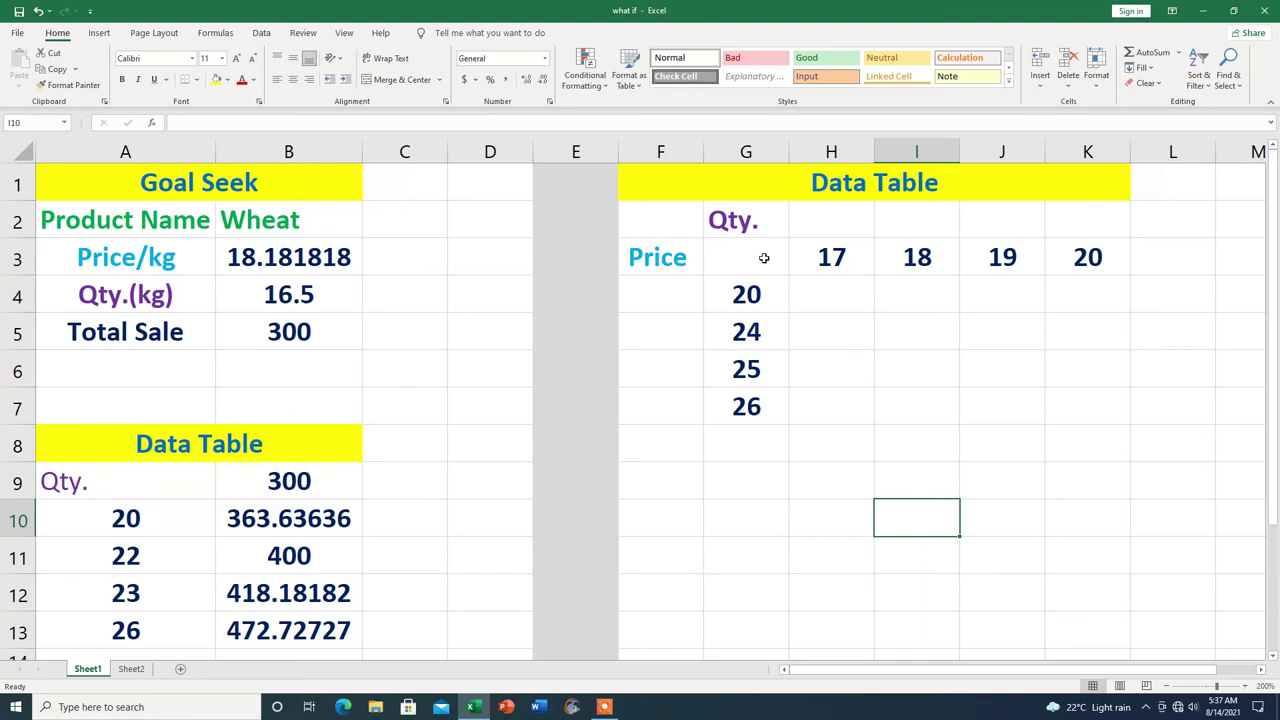
# Link G3 to Total Sale with =B5, showing 300, and select the G3:K7 grid
pyautogui.click(745, 261)
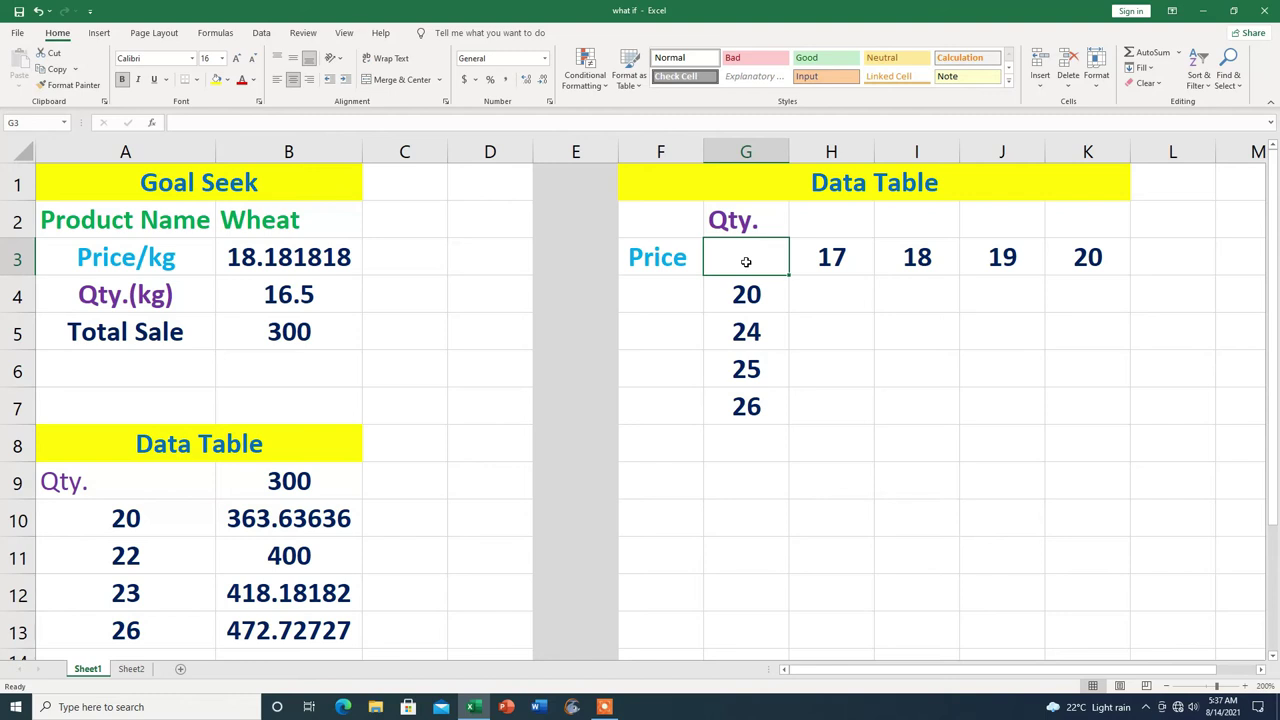
pyautogui.write('=')
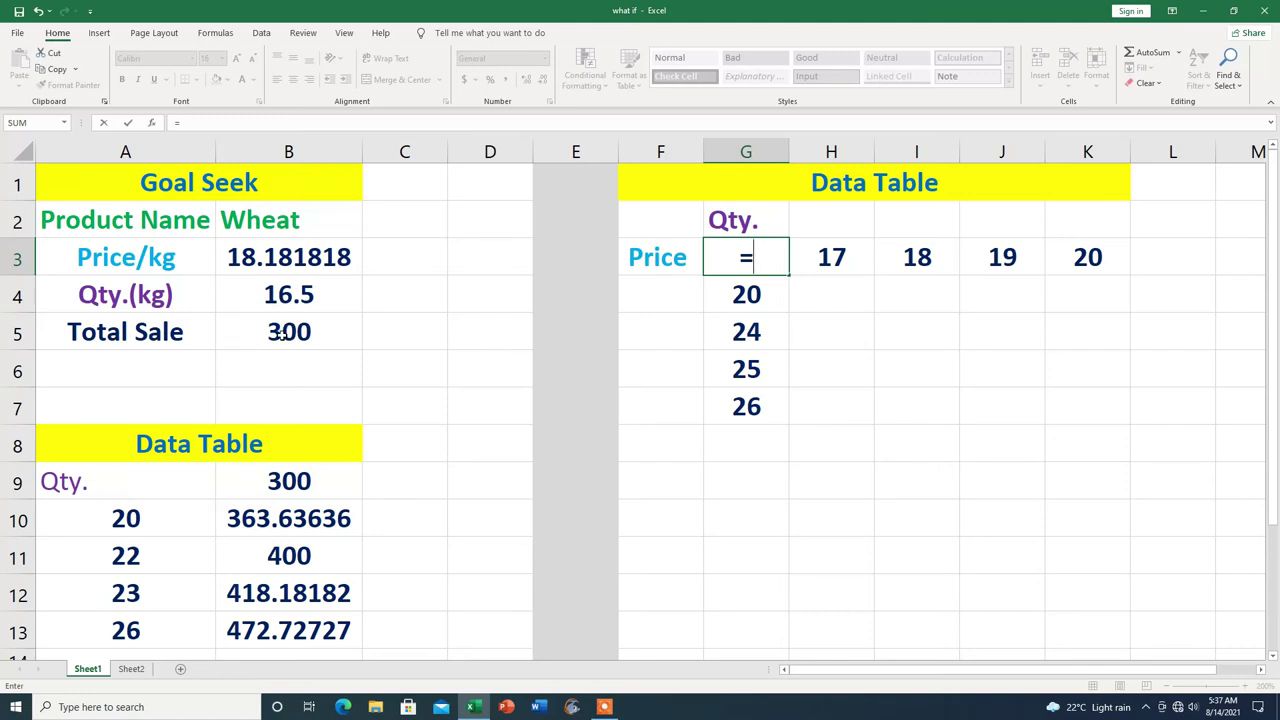
pyautogui.click(281, 336)
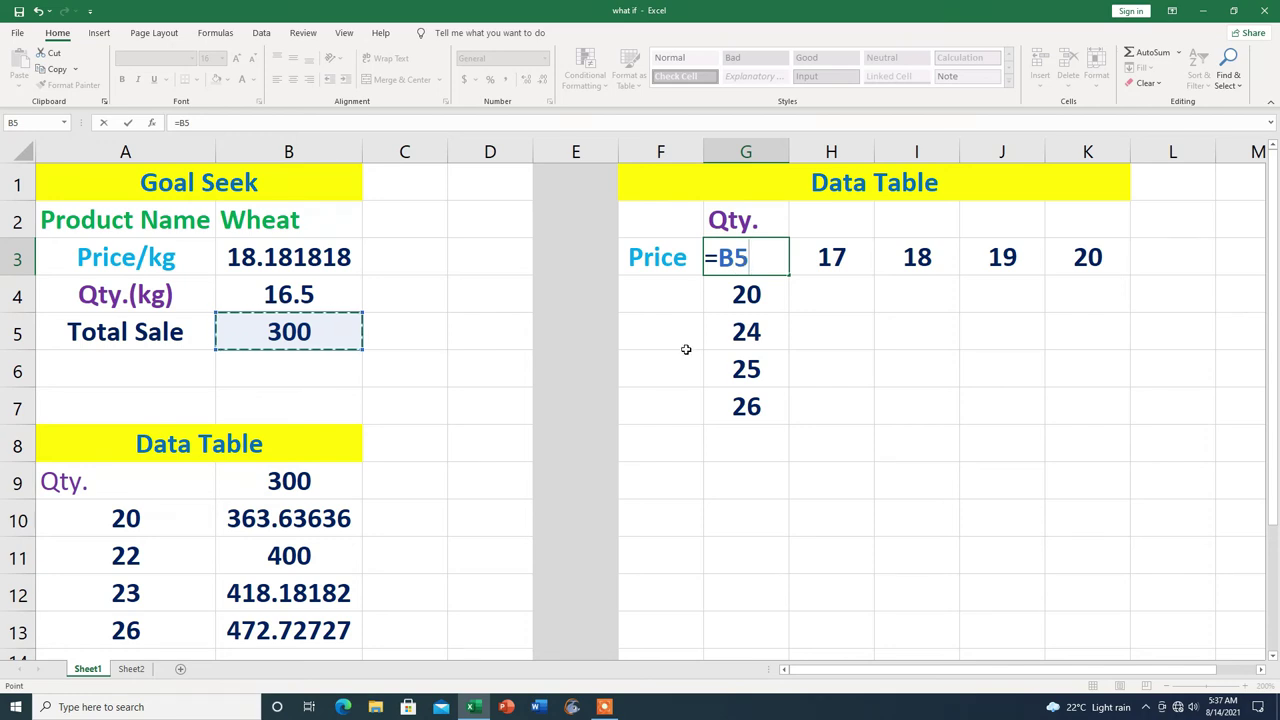
pyautogui.press('Return')
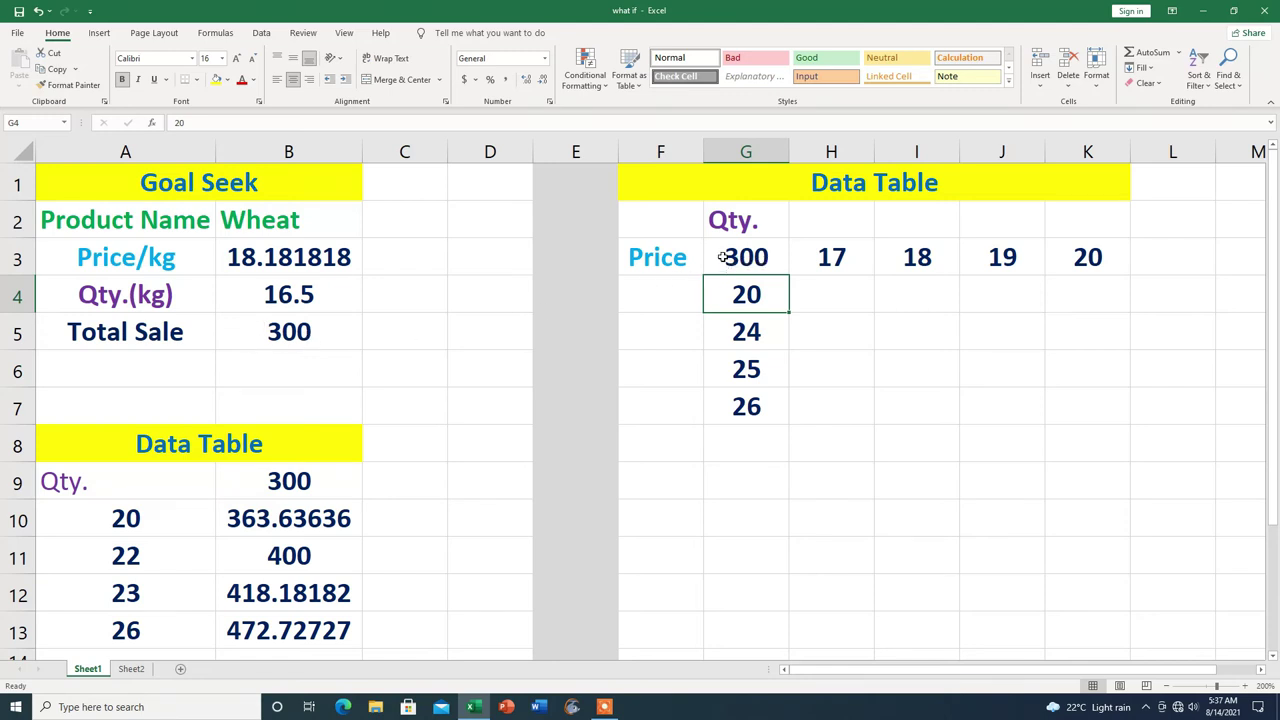
pyautogui.moveTo(722, 252)
pyautogui.mouseDown()
pyautogui.moveTo(1024, 411)
pyautogui.moveTo(1046, 406)
pyautogui.mouseUp()
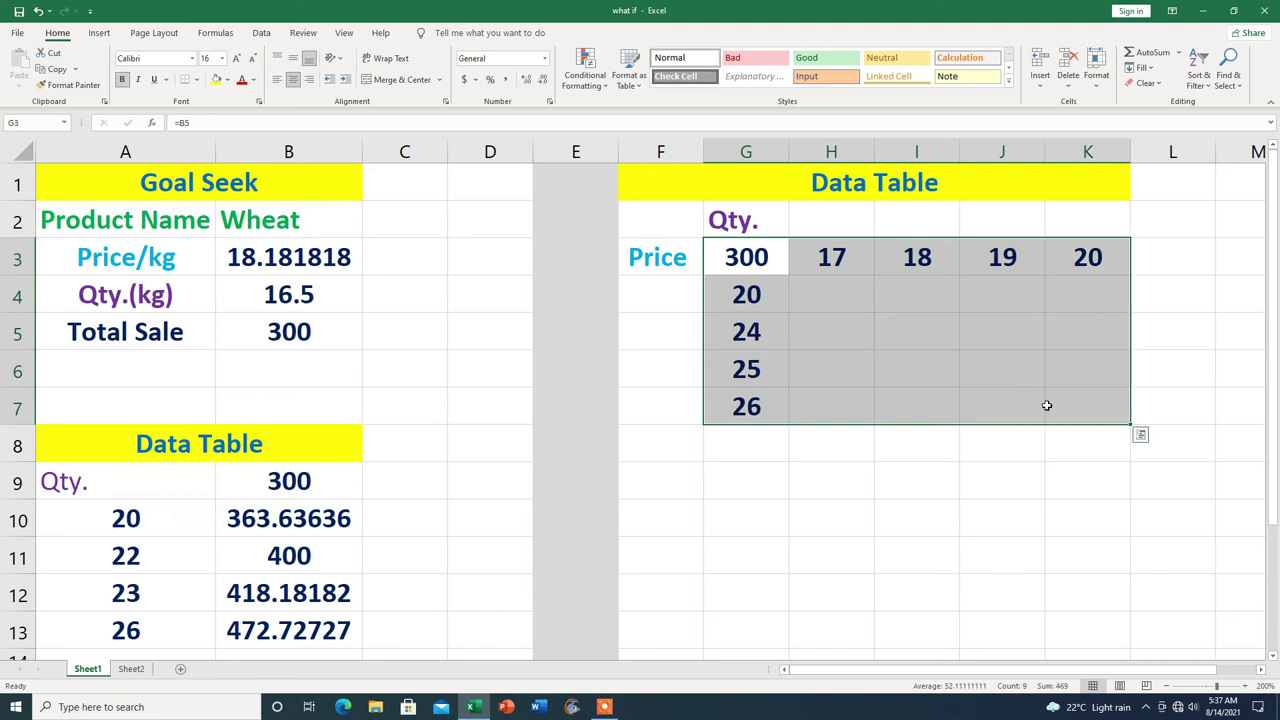
pyautogui.hotkey('alt', 'a')
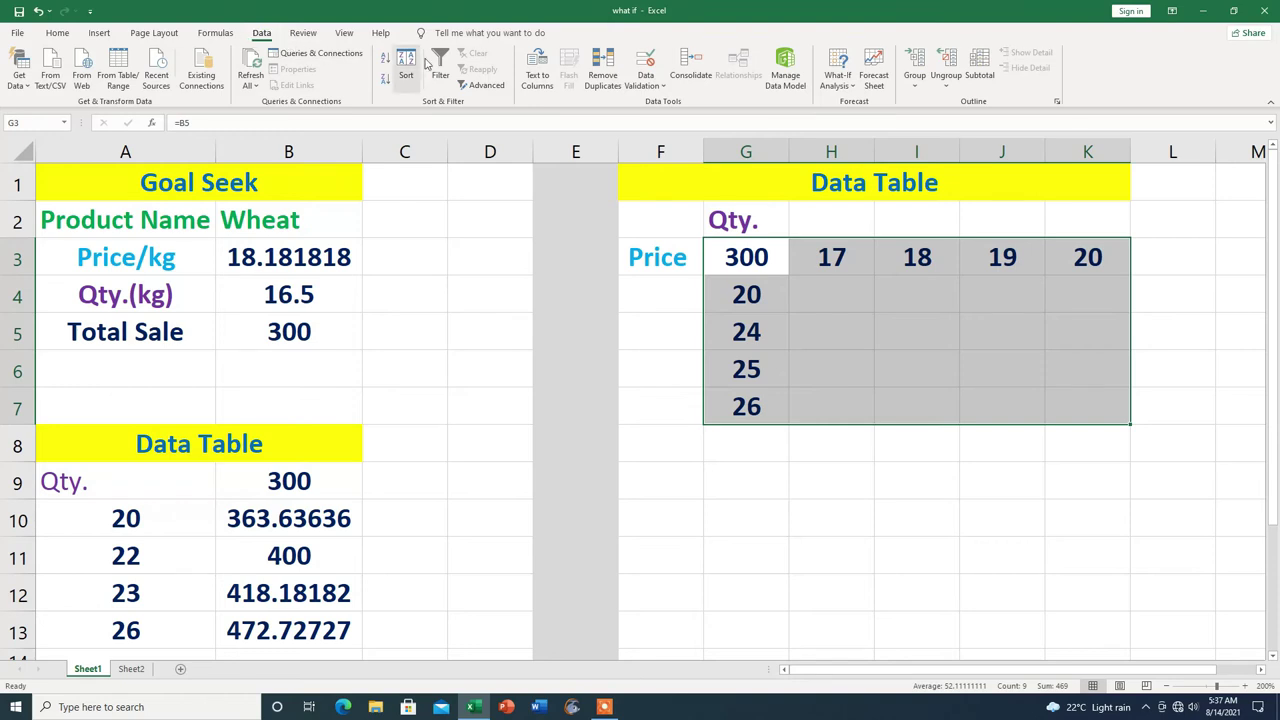
# Fill the data table H4:K7 using row input B3 (price) and column input B4 (quantity)
pyautogui.click(853, 88)
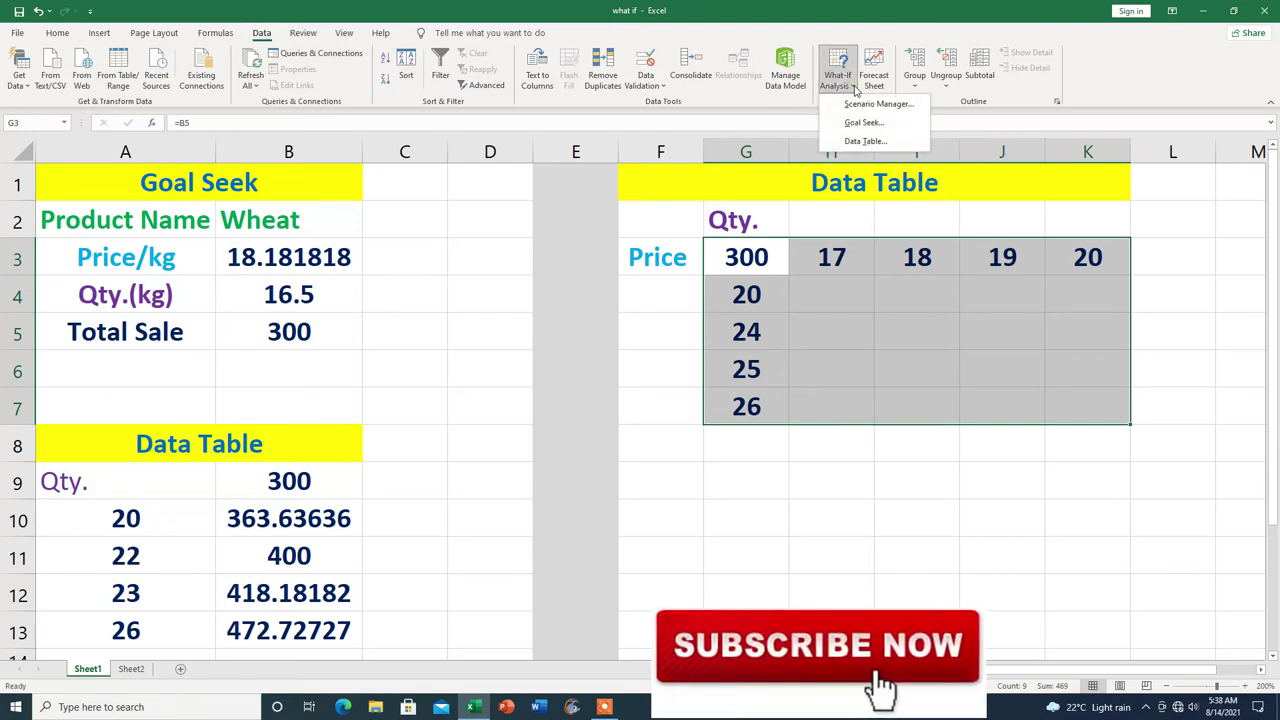
pyautogui.click(864, 141)
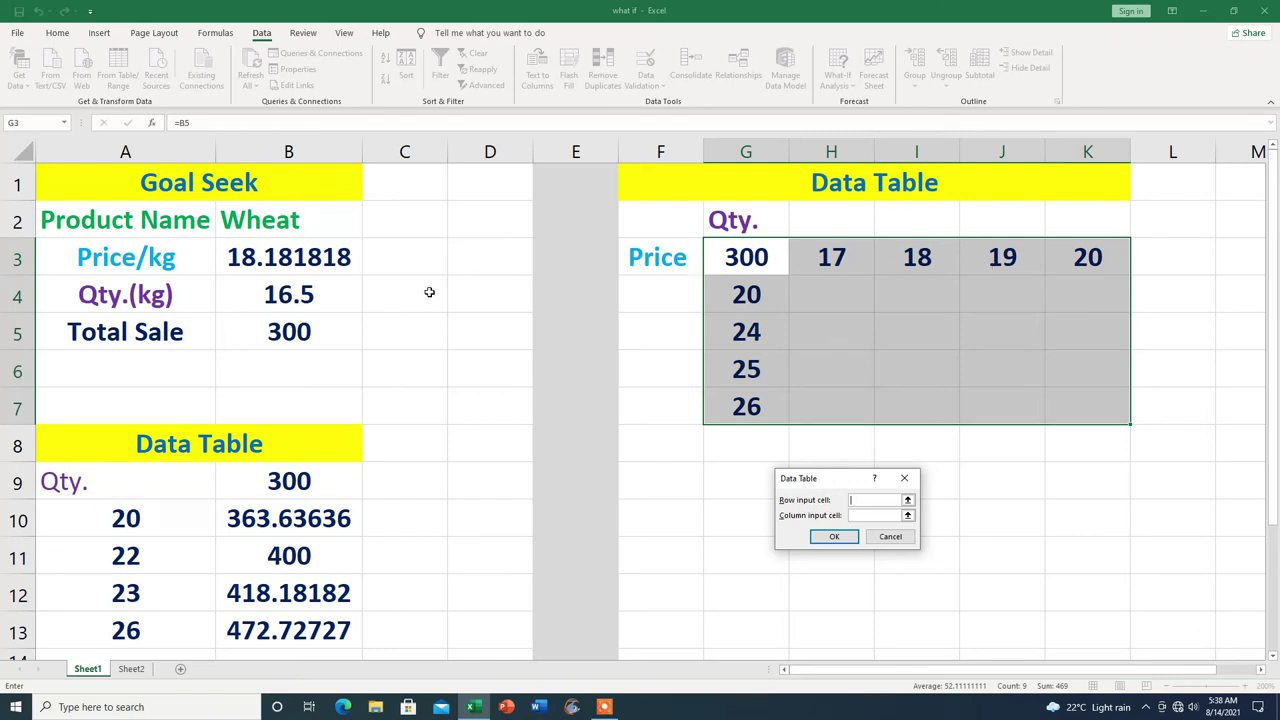
pyautogui.click(253, 259)
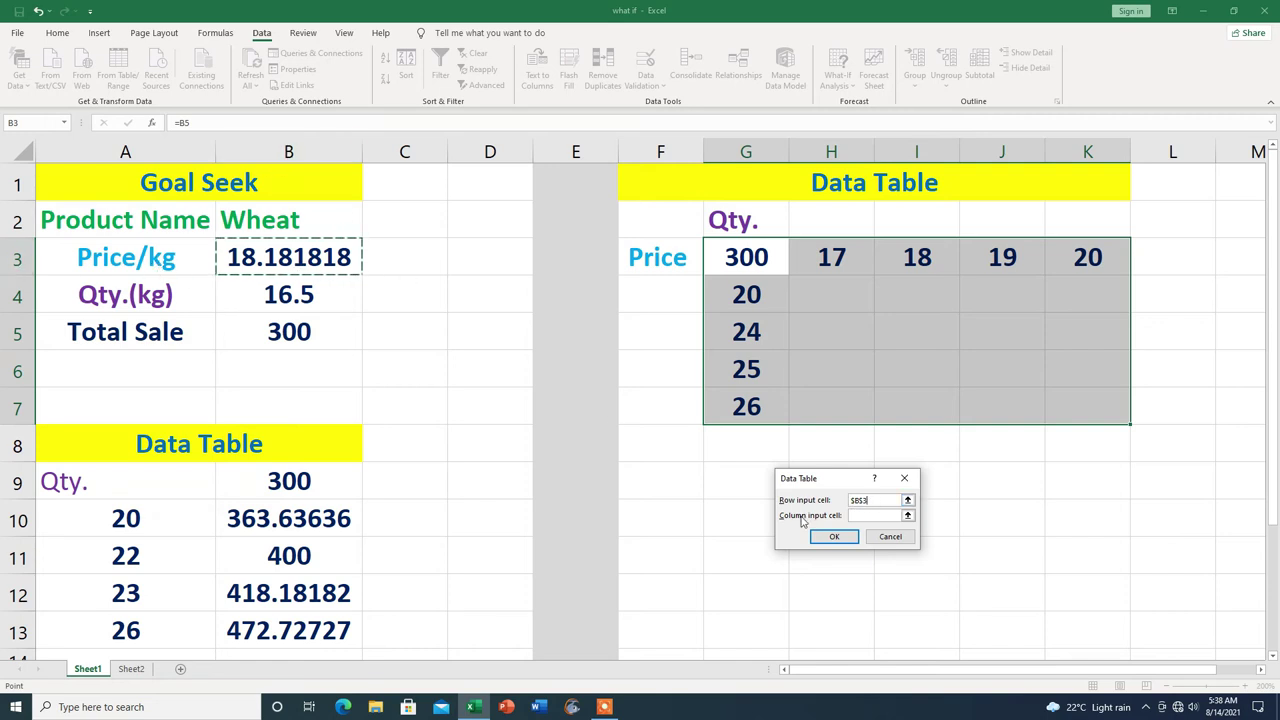
pyautogui.click(862, 516)
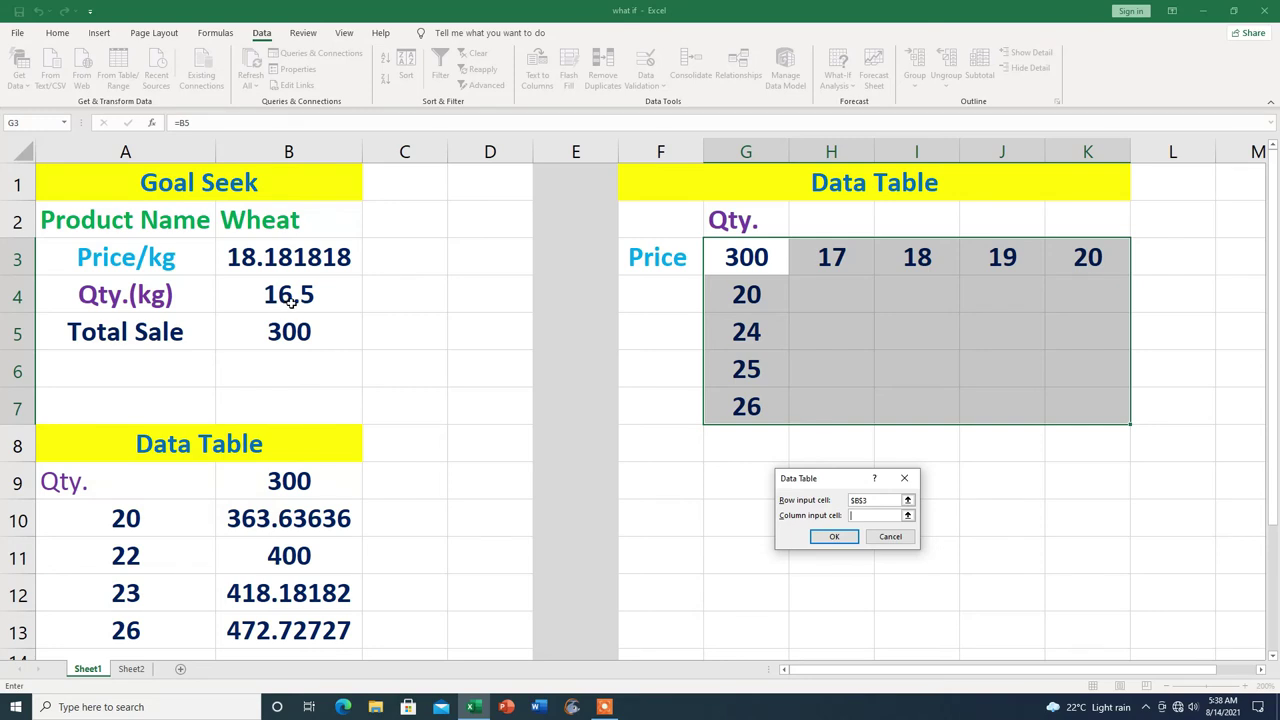
pyautogui.click(297, 295)
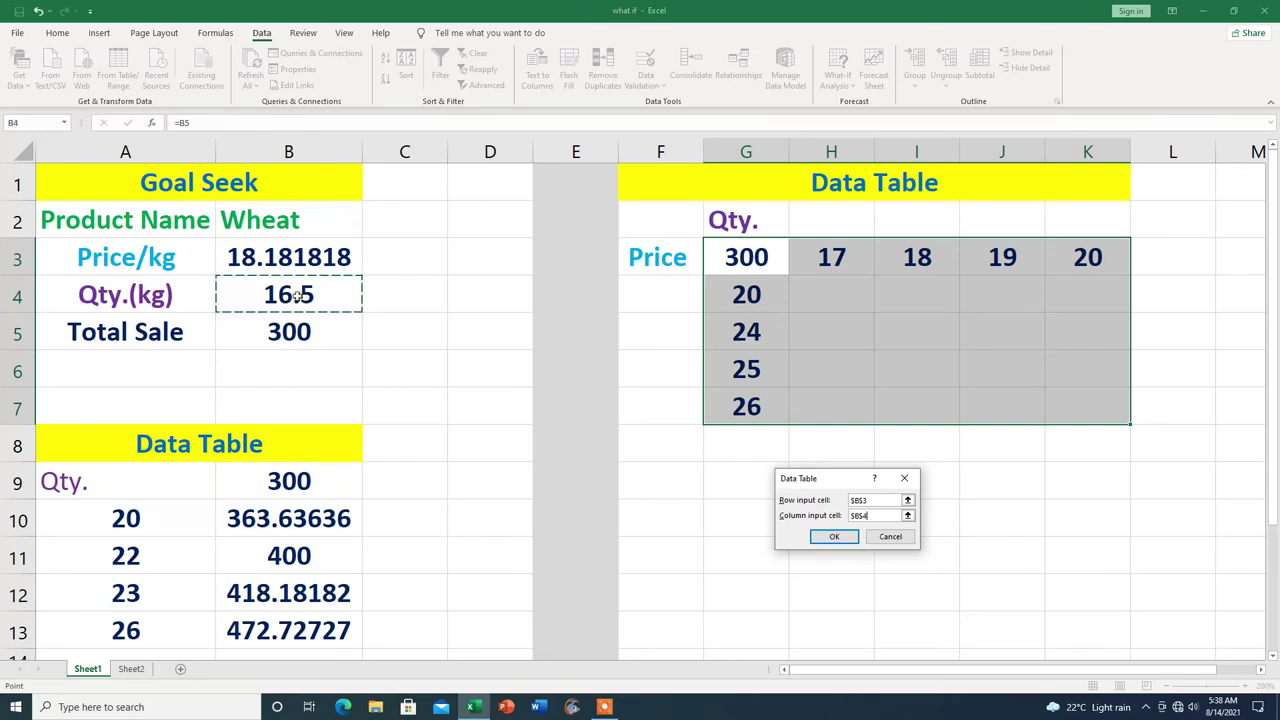
pyautogui.click(846, 541)
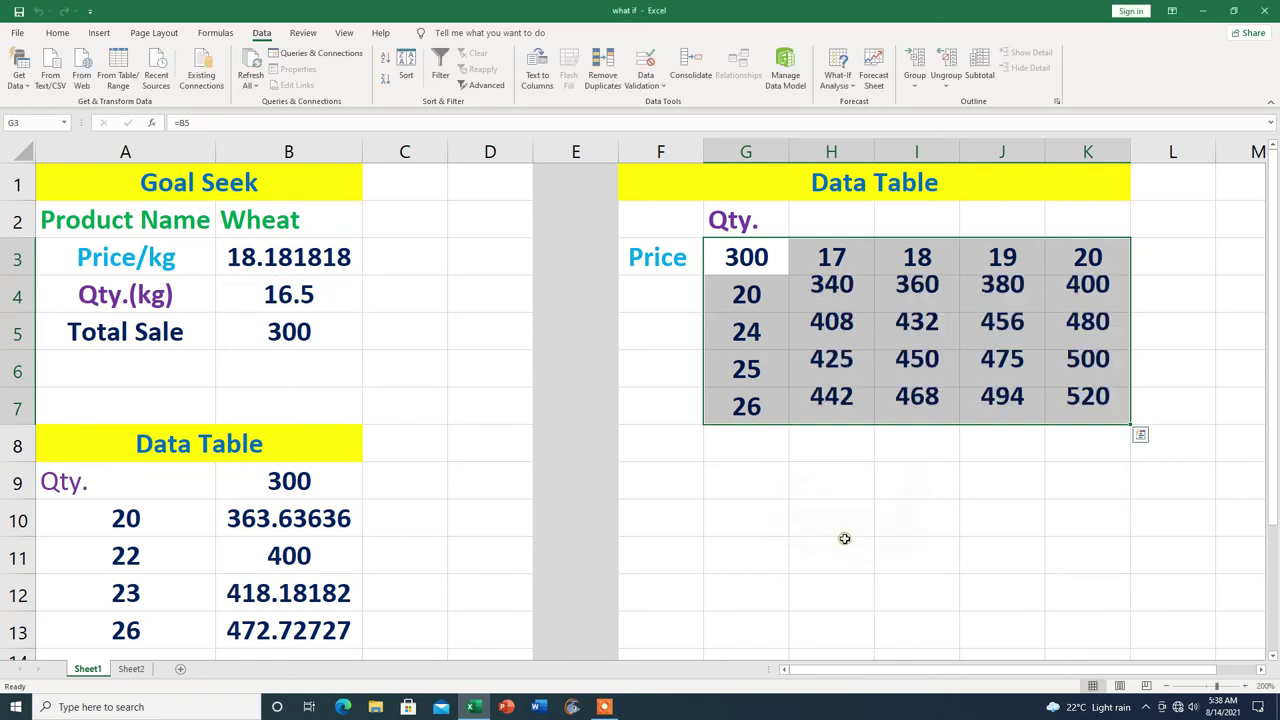
pyautogui.click(916, 535)
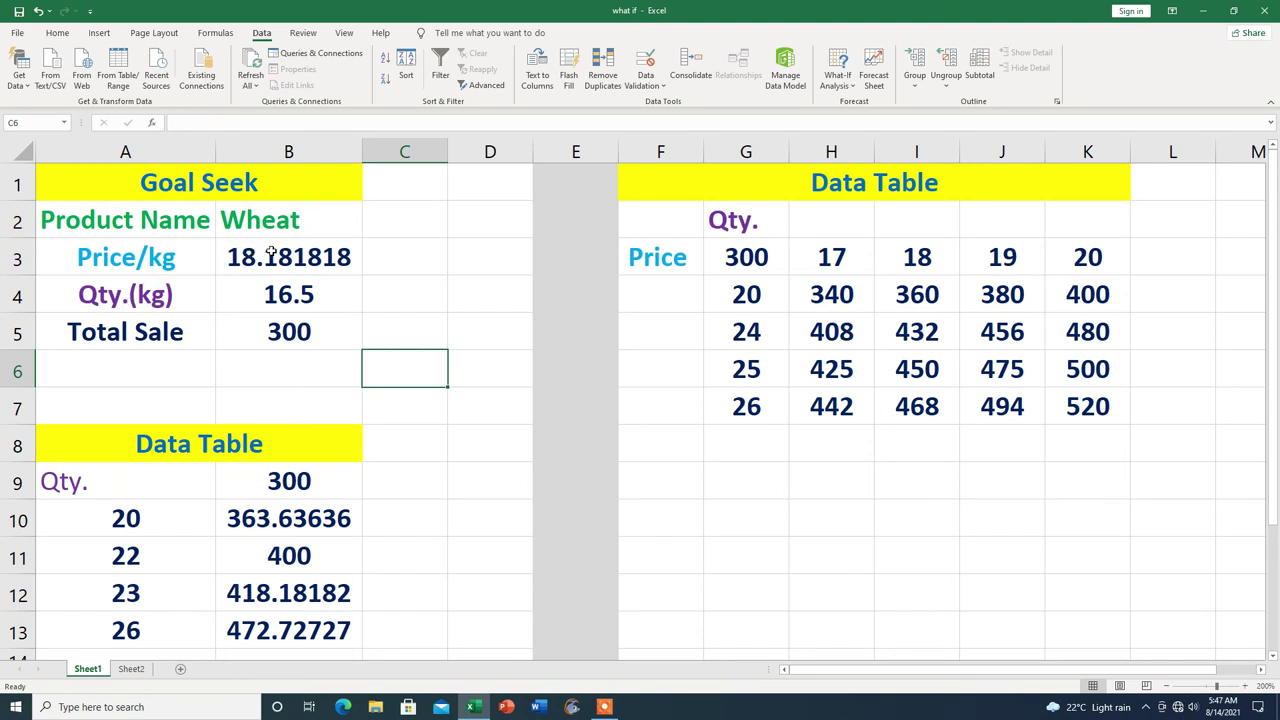
pyautogui.moveTo(249, 249); pyautogui.dragTo(252, 286)
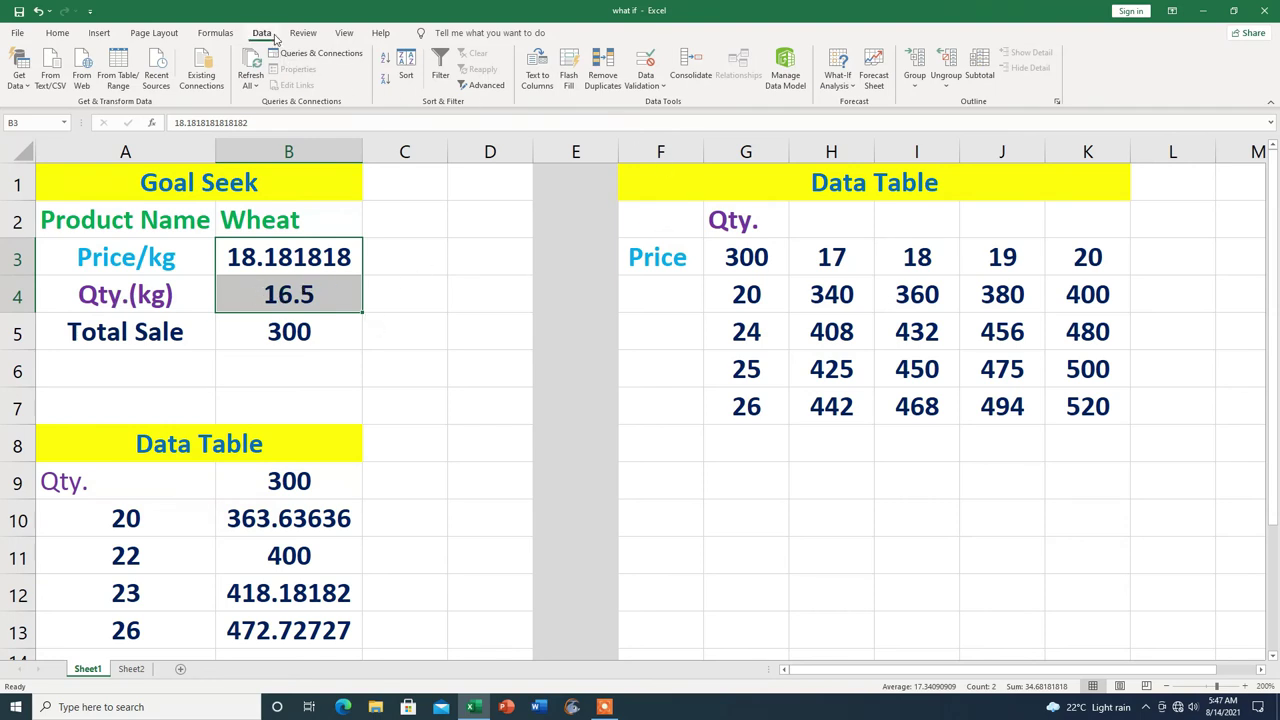
# Add a scenario named 'March' keeping B3:B4 at 18.181818 and 16.5
pyautogui.click(852, 88)
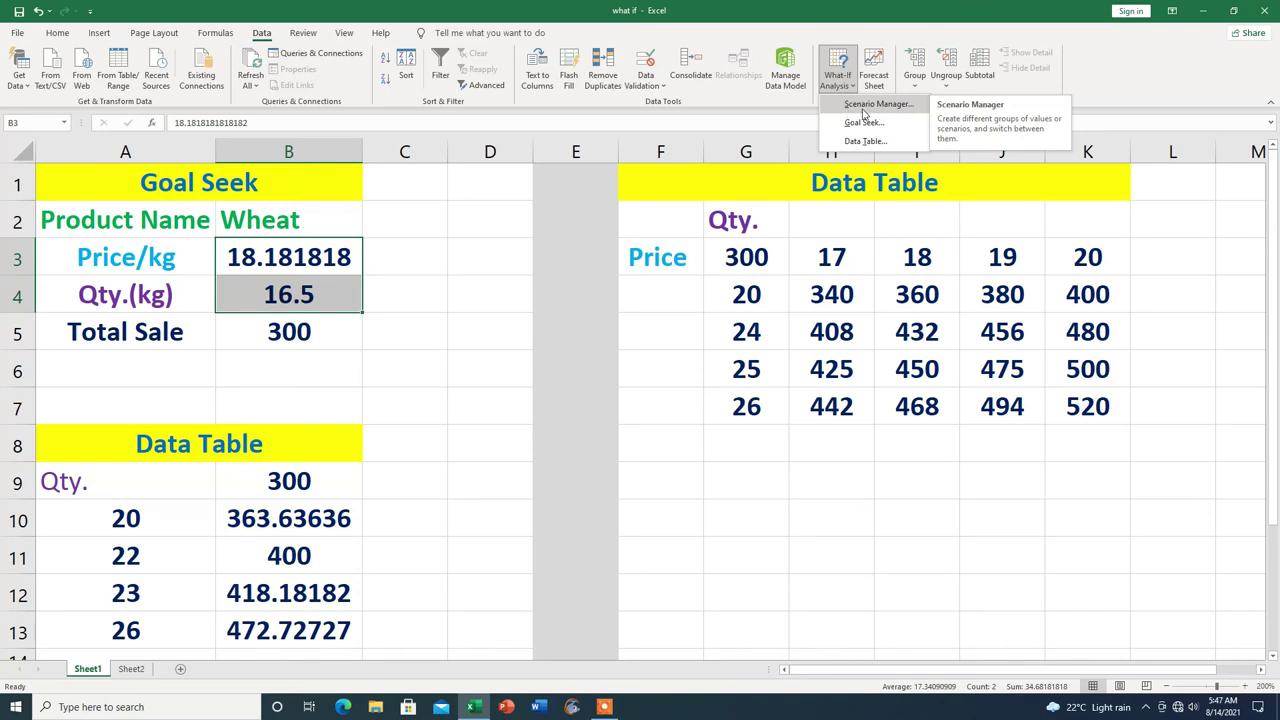
pyautogui.click(876, 108)
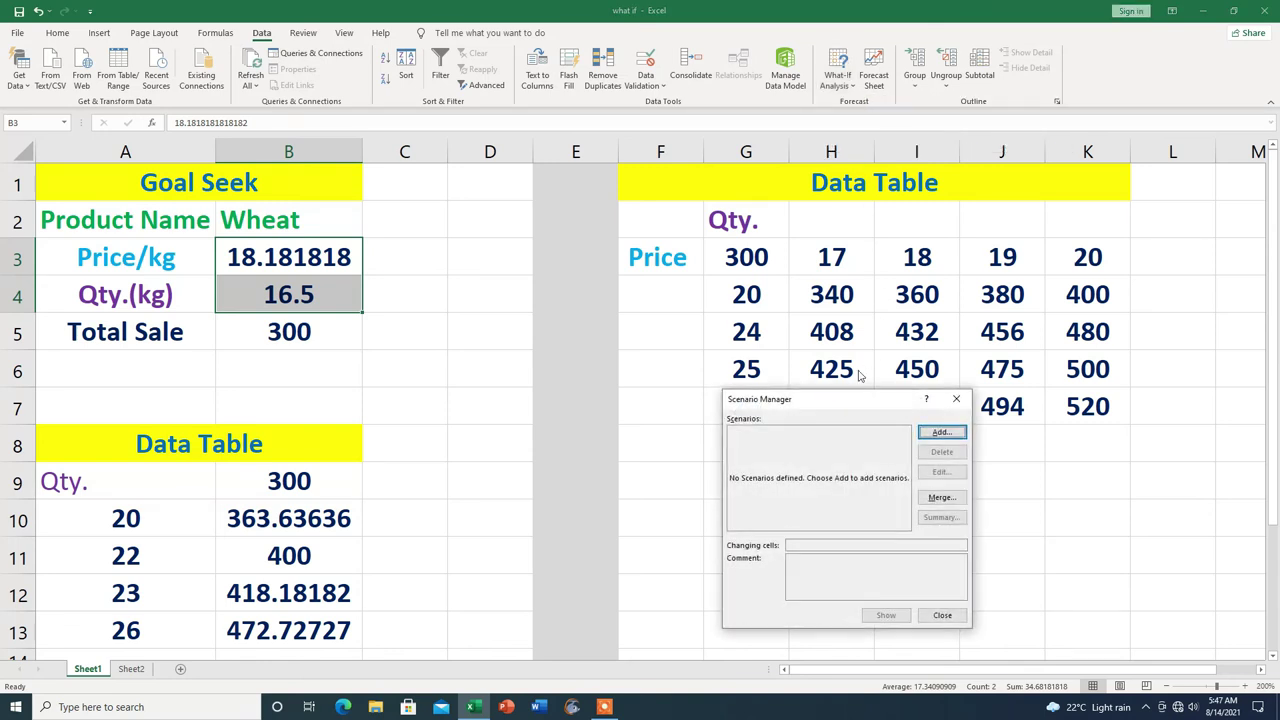
pyautogui.moveTo(836, 398); pyautogui.dragTo(554, 316)
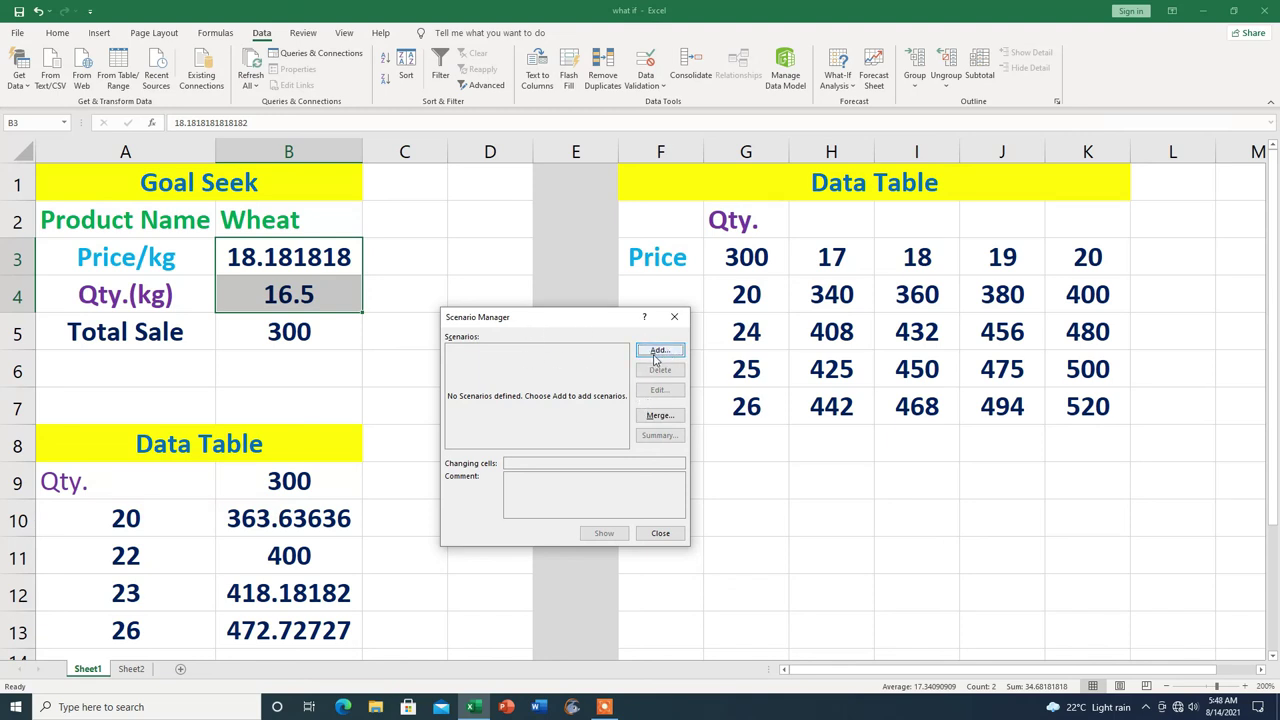
pyautogui.click(658, 352)
pyautogui.click(454, 360)
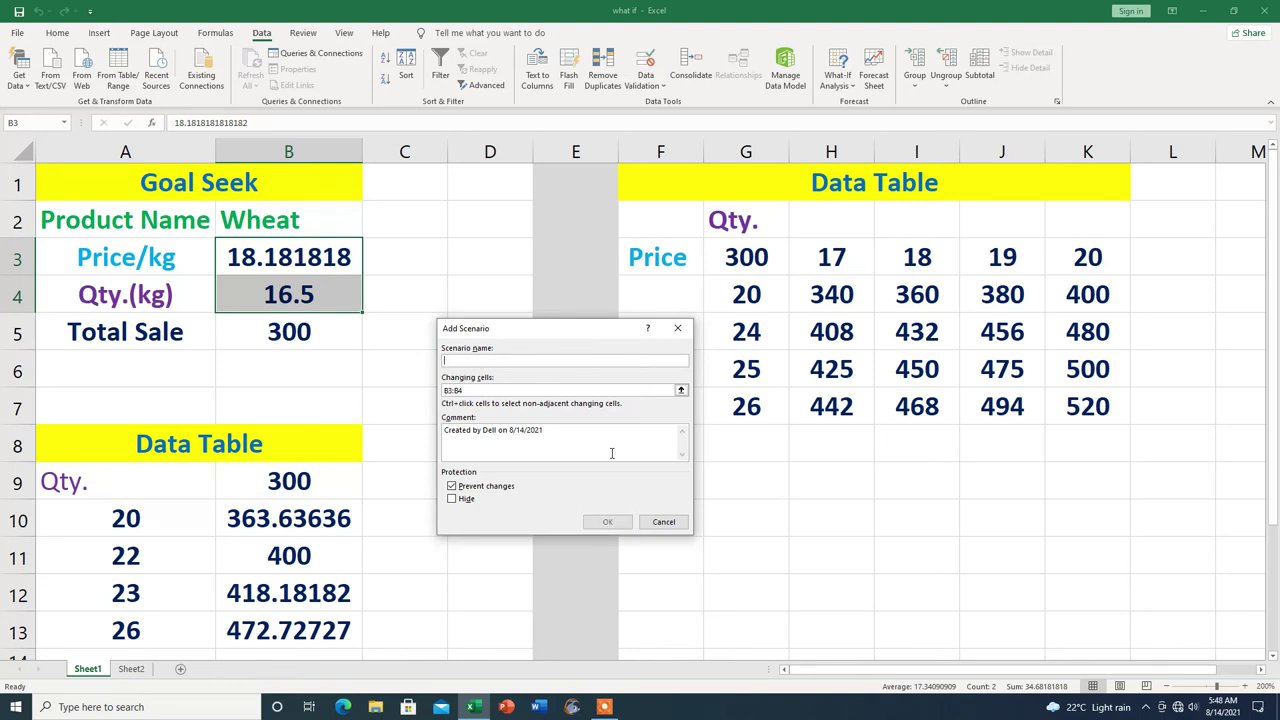
pyautogui.write('March')
pyautogui.click(609, 523)
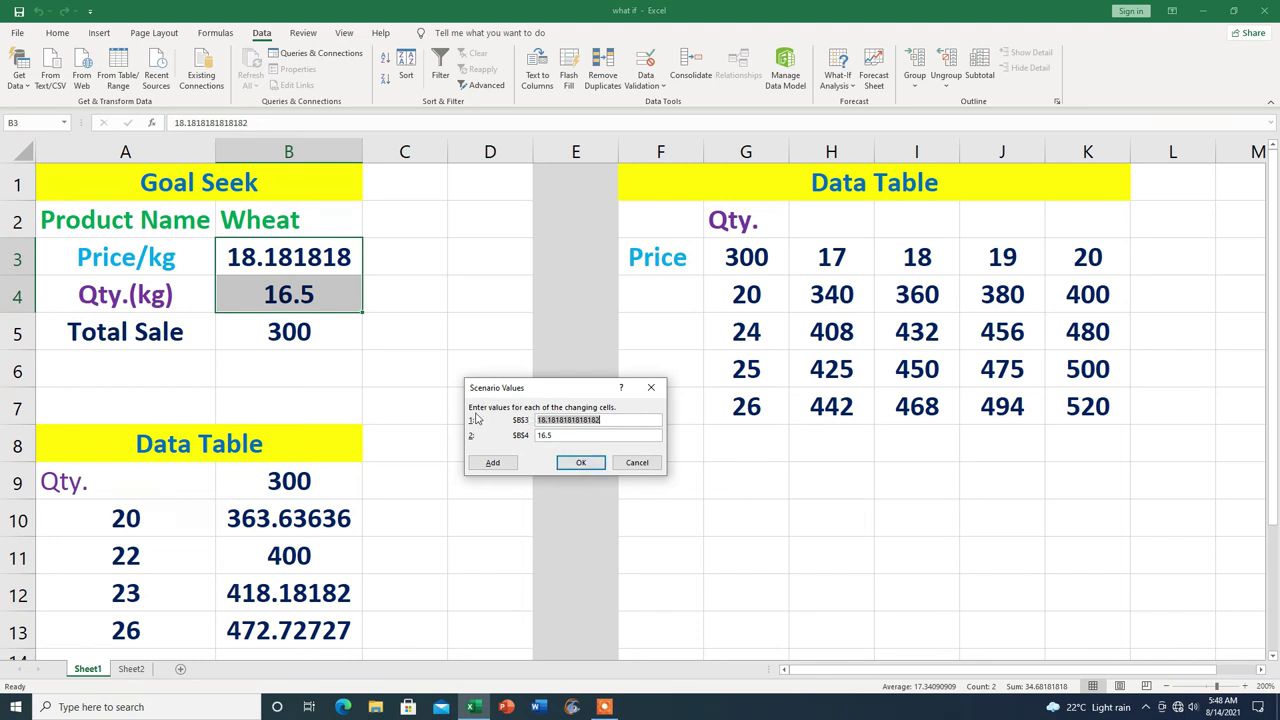
pyautogui.click(587, 466)
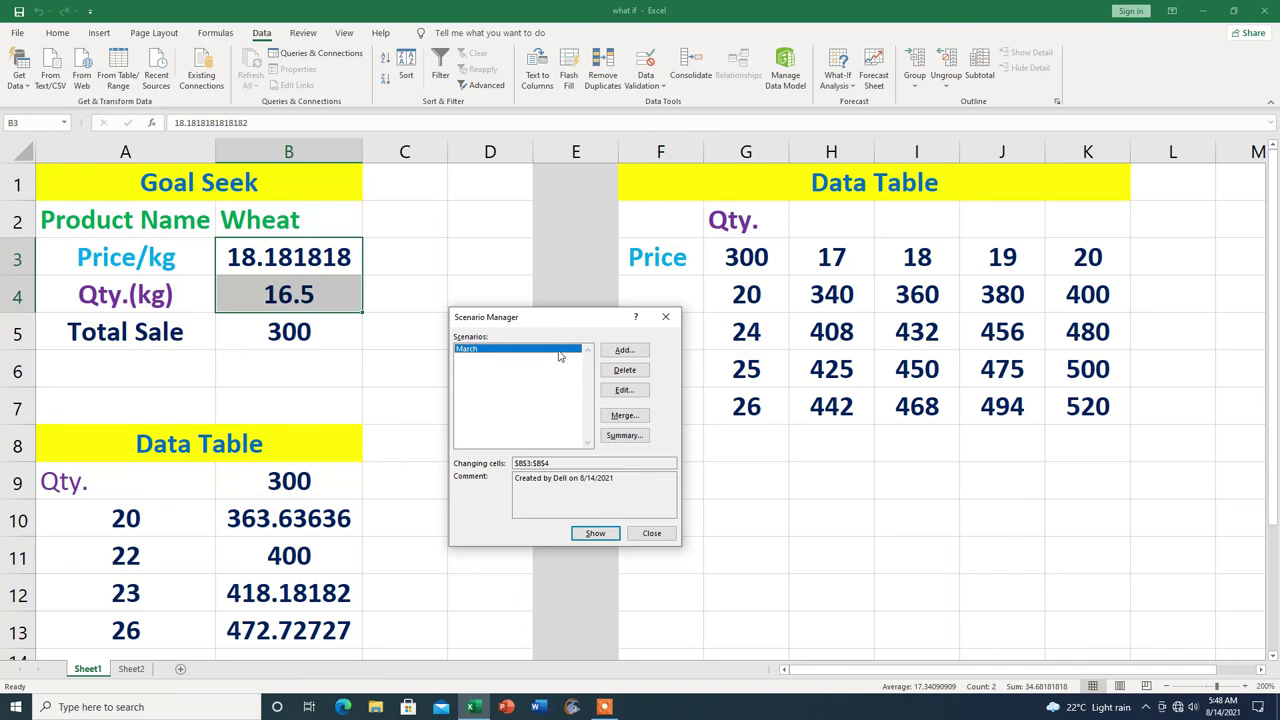
pyautogui.click(665, 317)
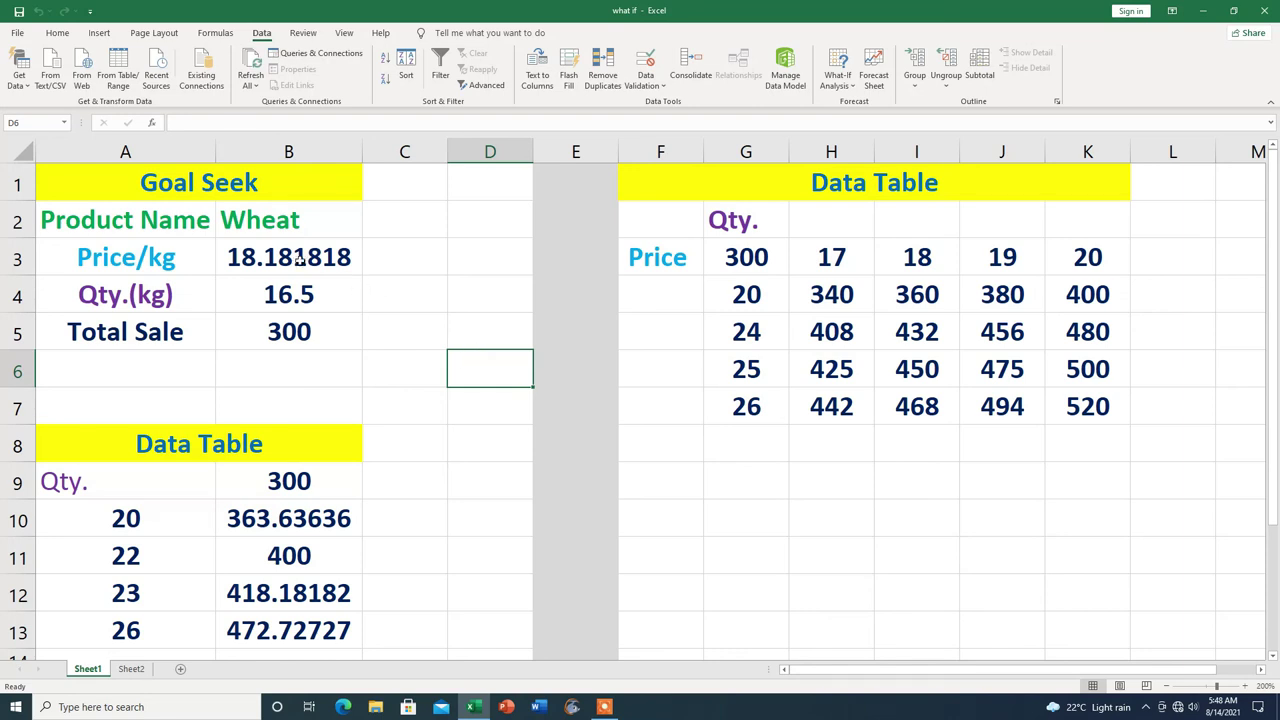
# Enter price 8 in B3 and quantity 9 in B4, making the total sale 72
pyautogui.click(280, 257)
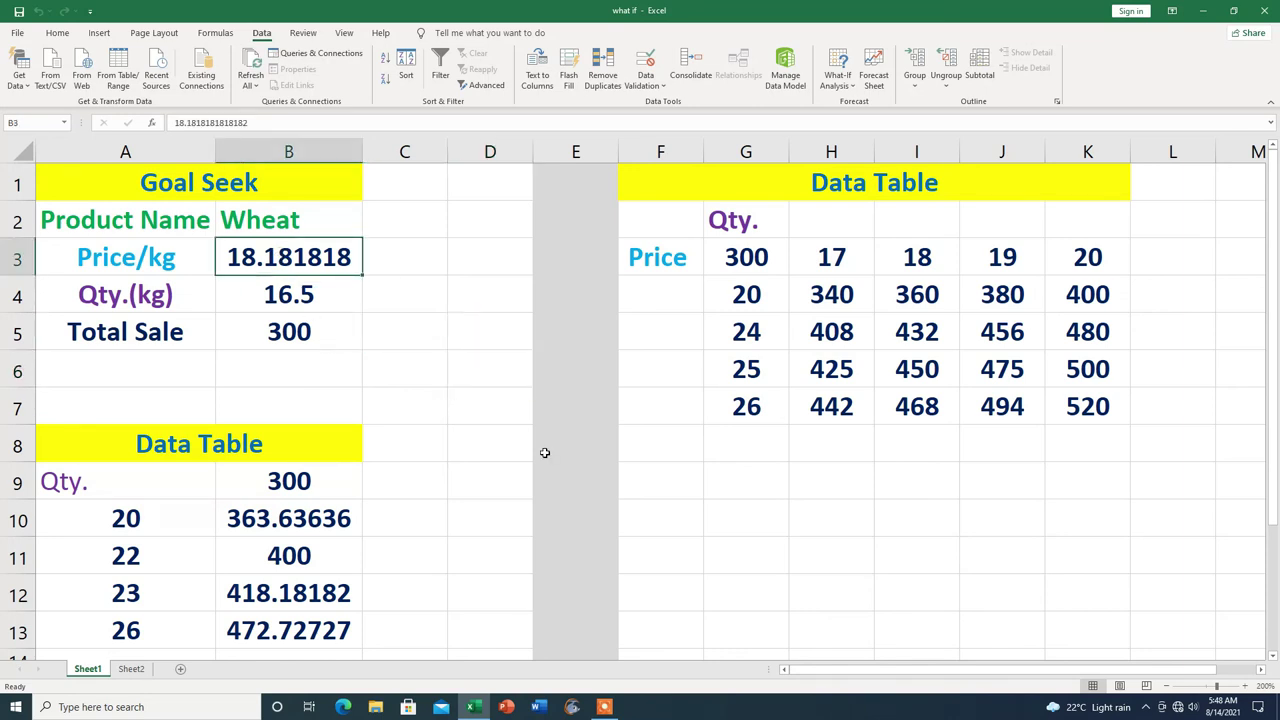
pyautogui.write('8')
pyautogui.press('Return')
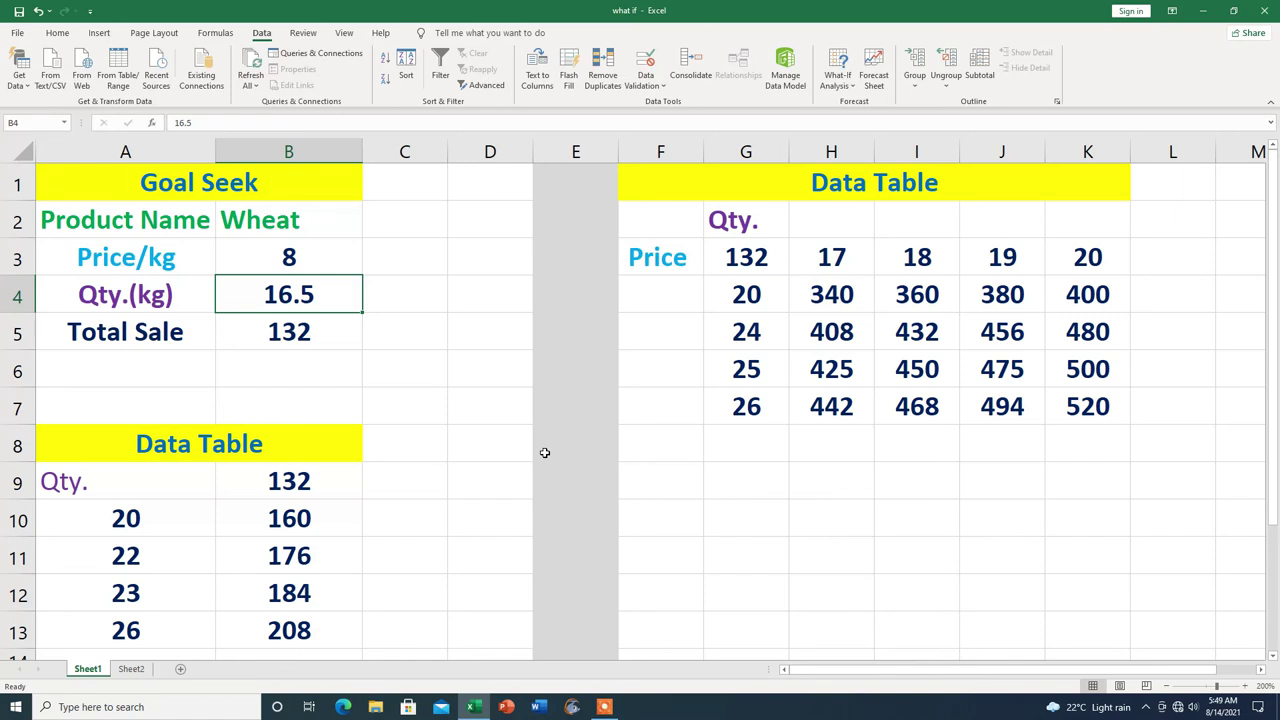
pyautogui.write('9')
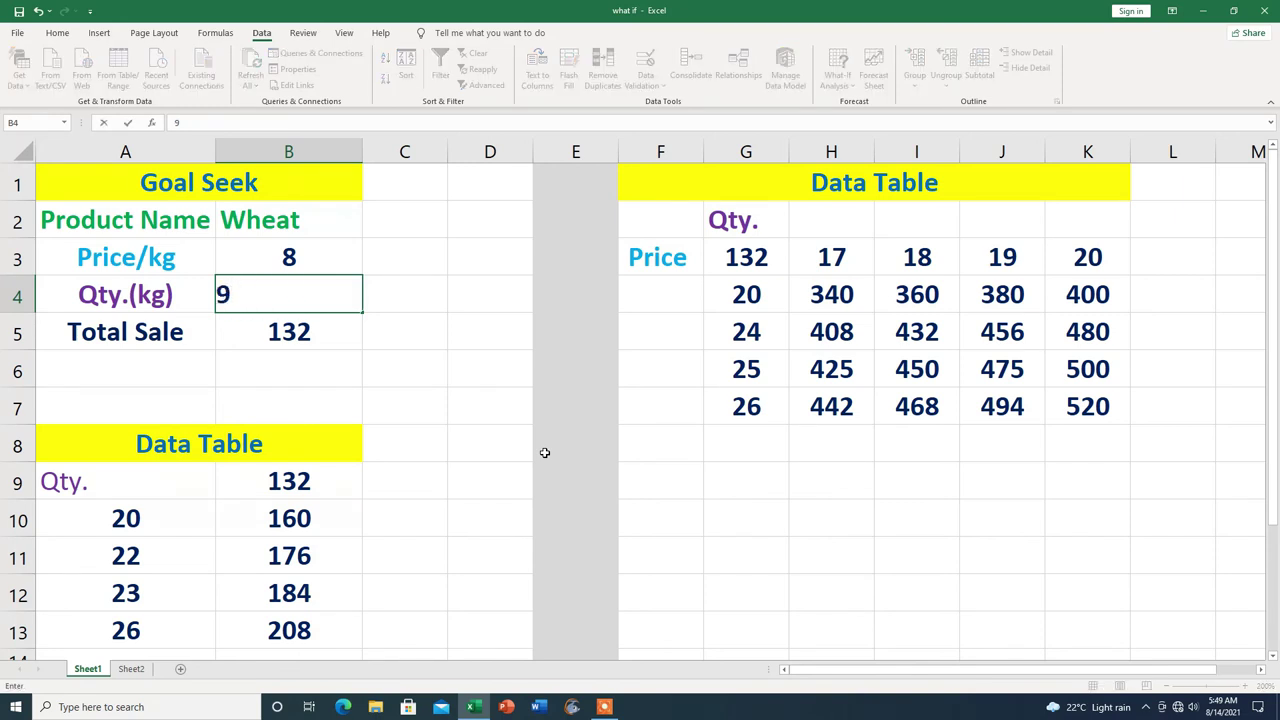
pyautogui.press('Return')
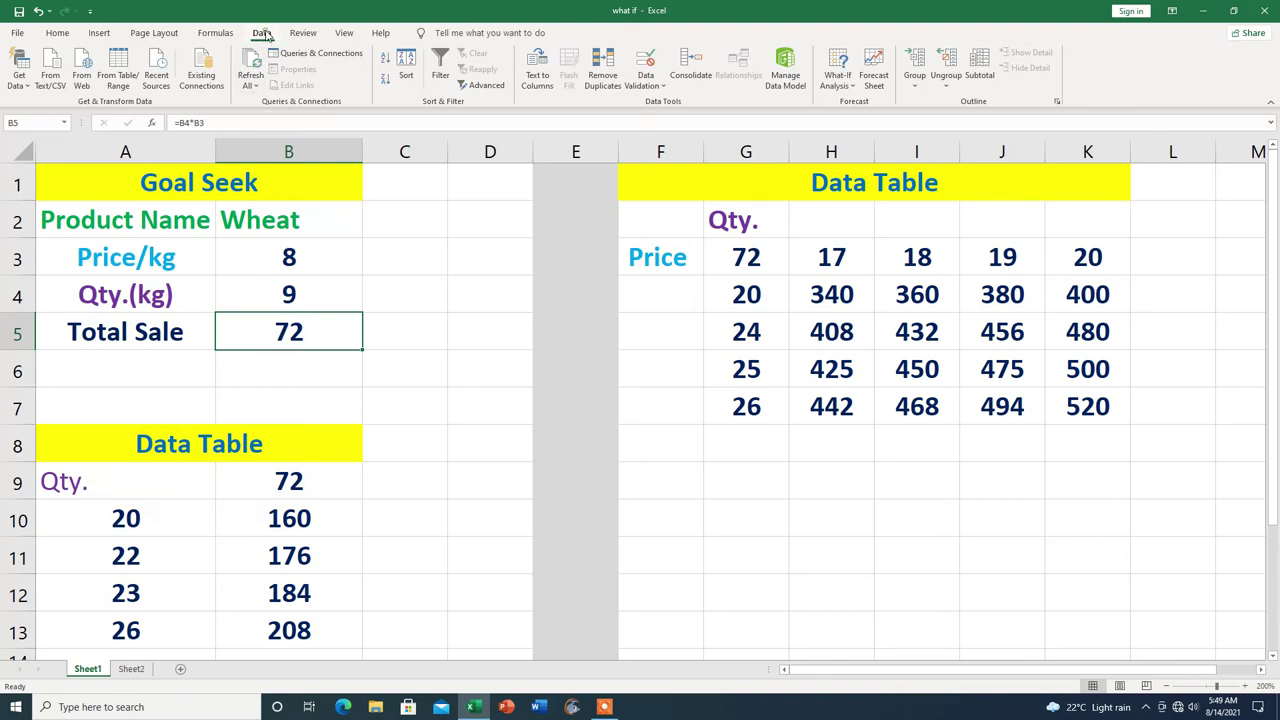
# Show the March scenario to restore 18.181818 and 16.5 (total 300), then delete it
pyautogui.click(852, 86)
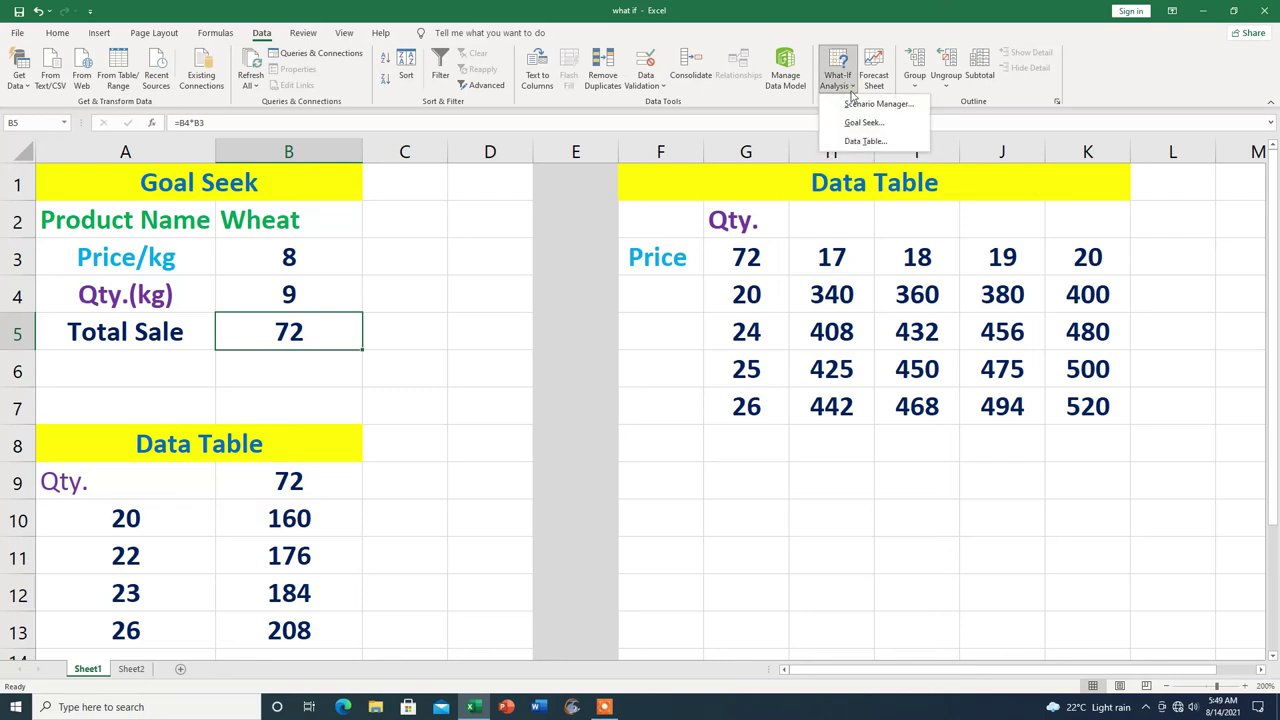
pyautogui.click(860, 105)
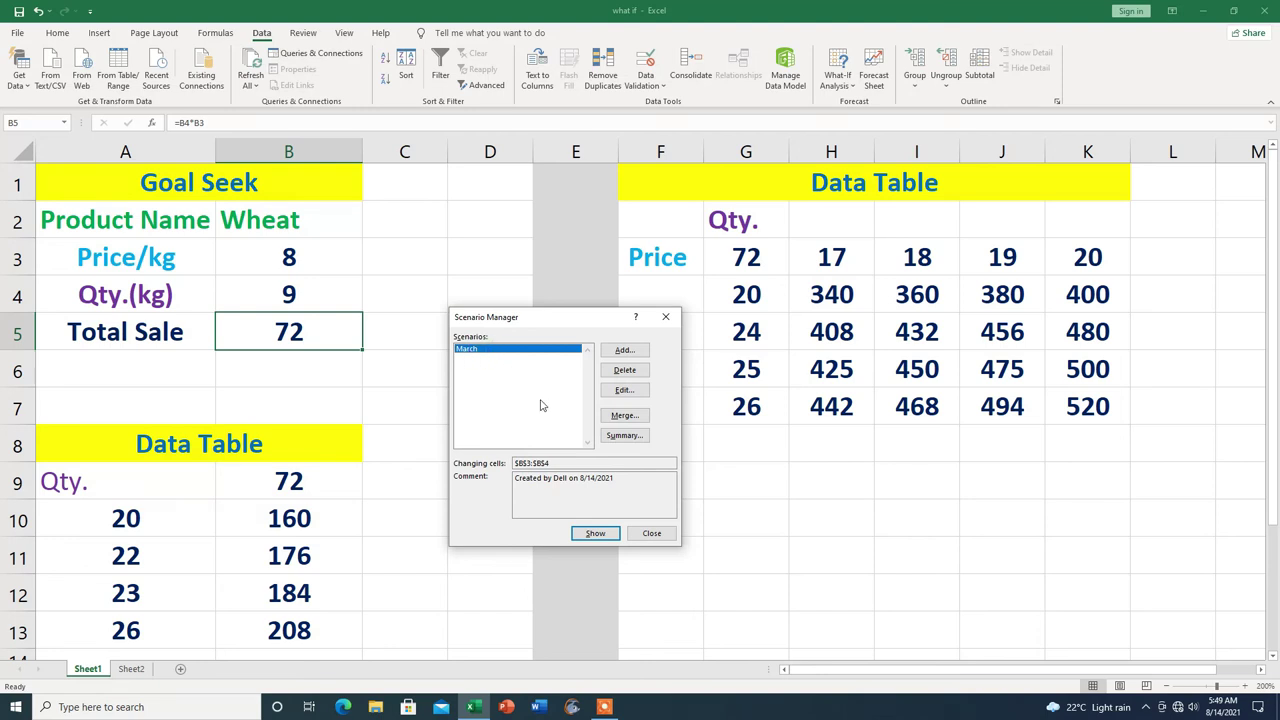
pyautogui.click(595, 535)
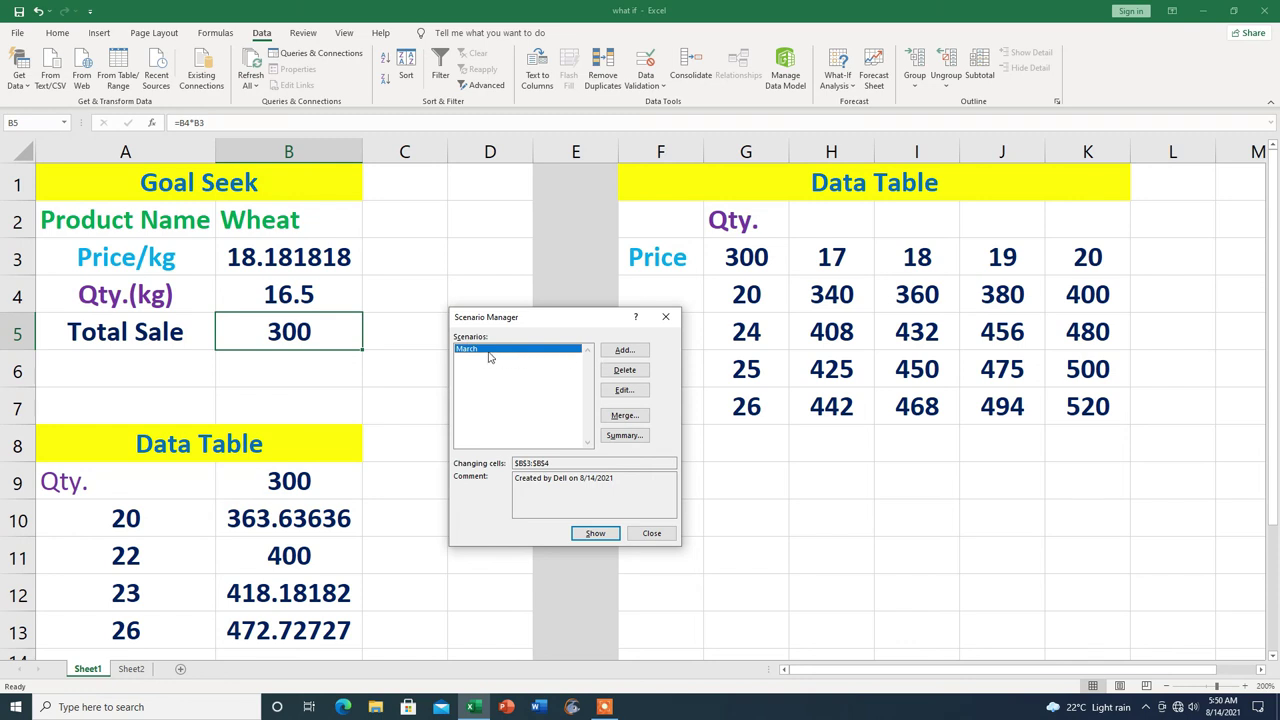
pyautogui.click(624, 371)
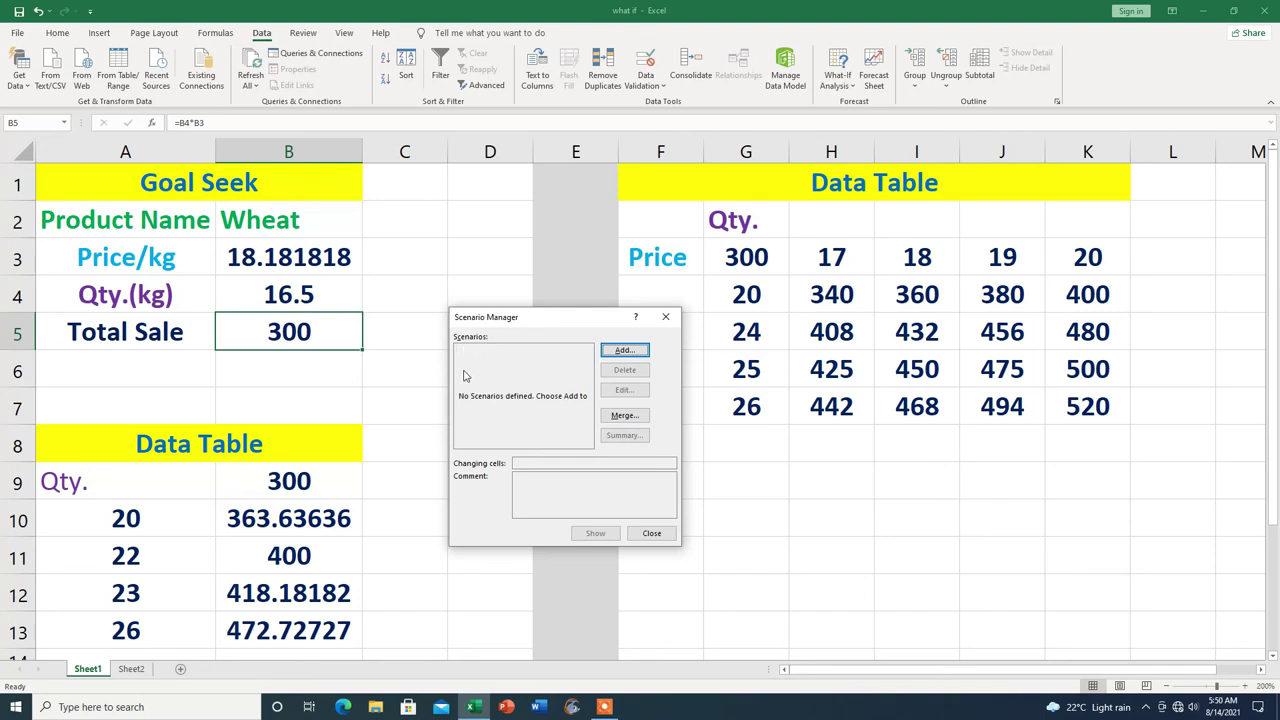
pyautogui.click(652, 536)
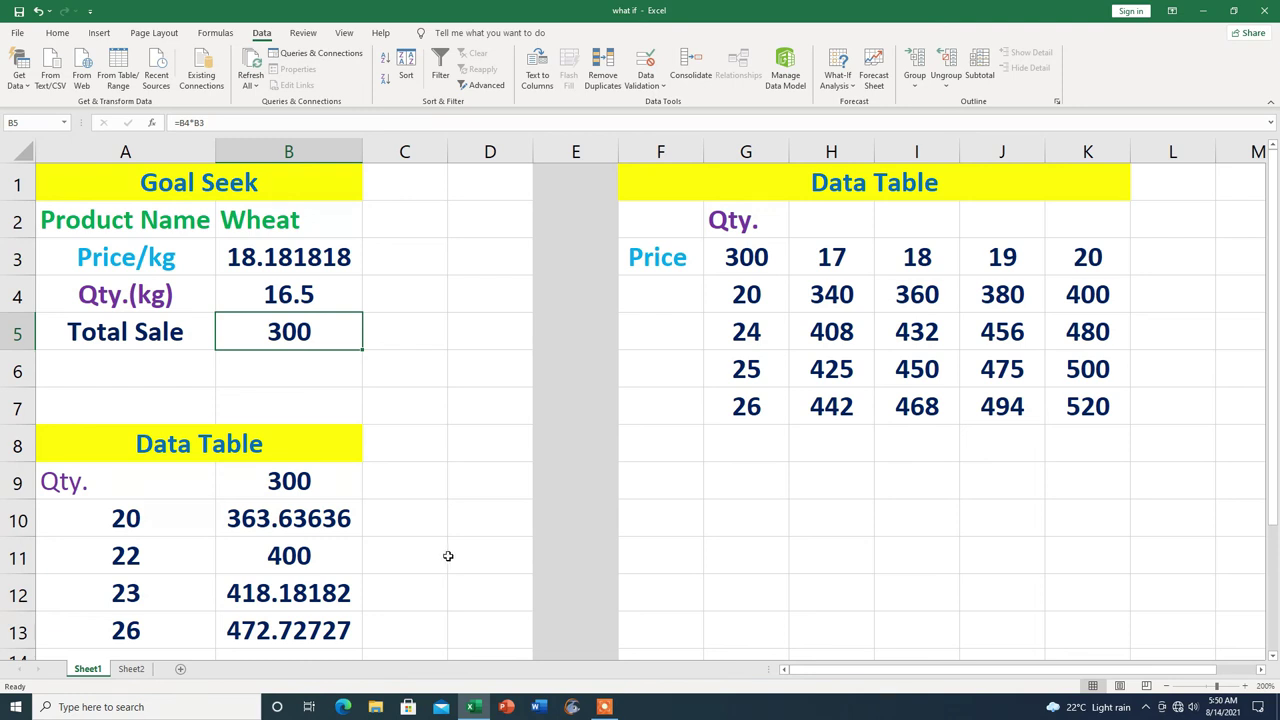